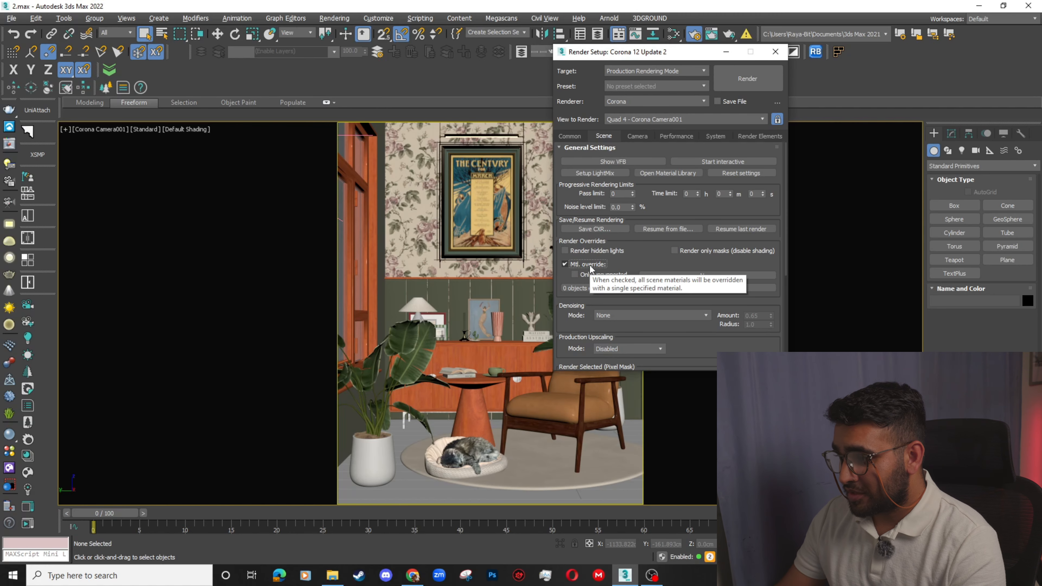
# - Assign a new CoronaPhysicalMtl as the material override and enable all preserve options, including displacement, bump, opacity, light, slicer, glass and unsupported materials
pyautogui.click(705, 274)
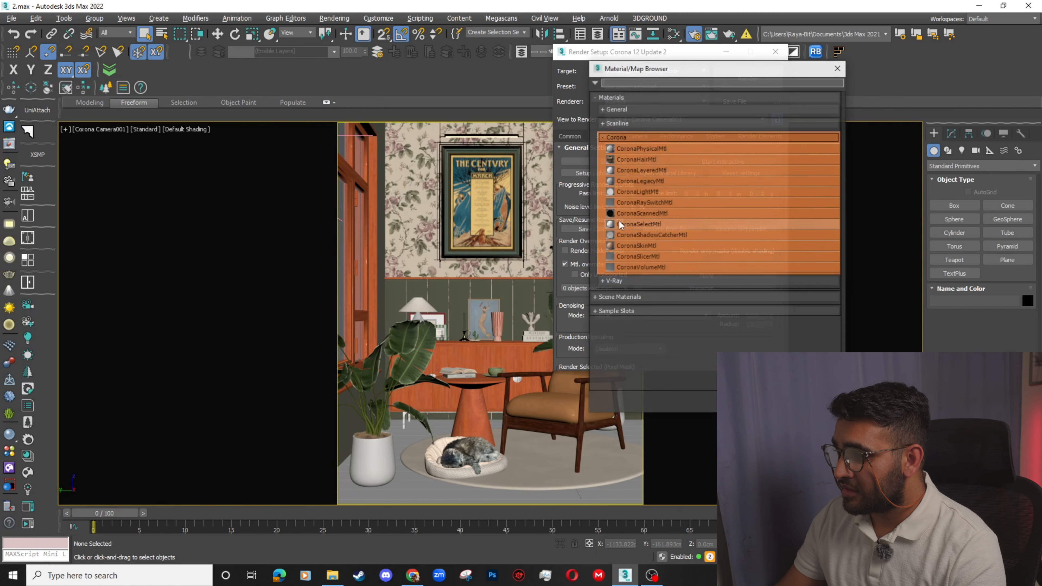
pyautogui.doubleClick(640, 148)
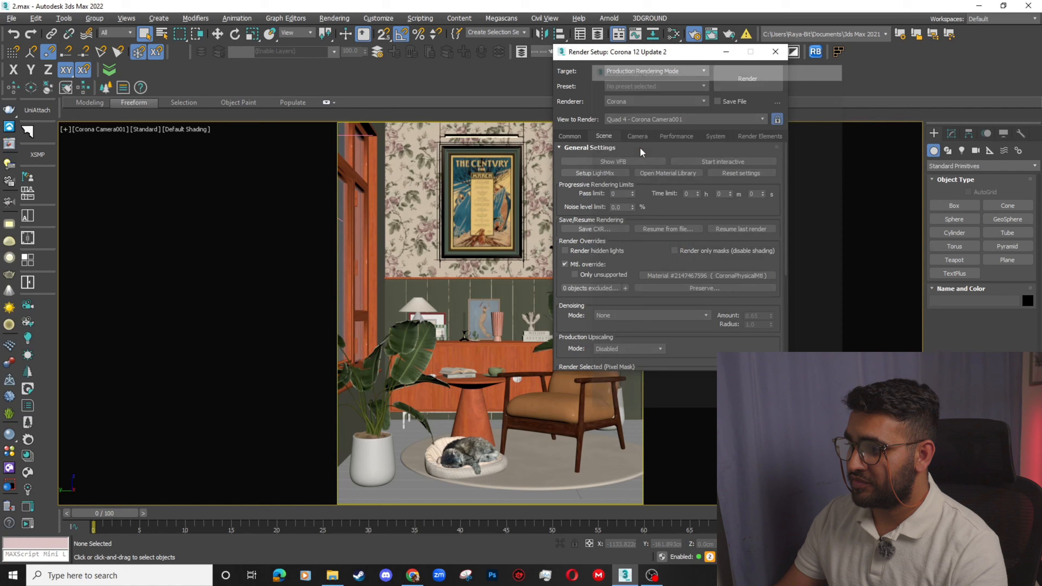
pyautogui.click(689, 289)
pyautogui.click(613, 198)
pyautogui.click(613, 207)
pyautogui.click(615, 216)
pyautogui.click(615, 230)
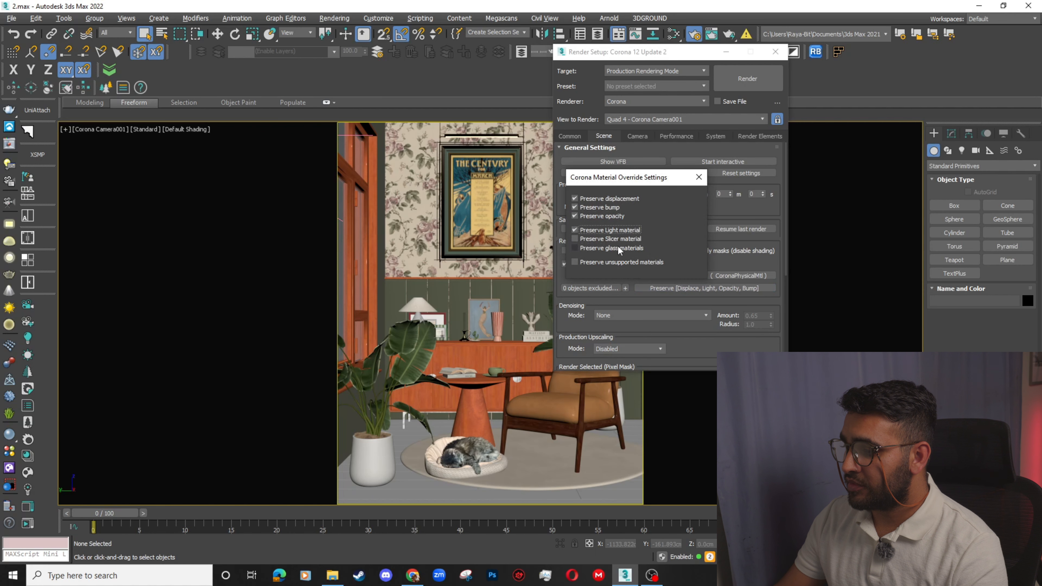
pyautogui.click(618, 247)
pyautogui.click(619, 239)
pyautogui.click(620, 261)
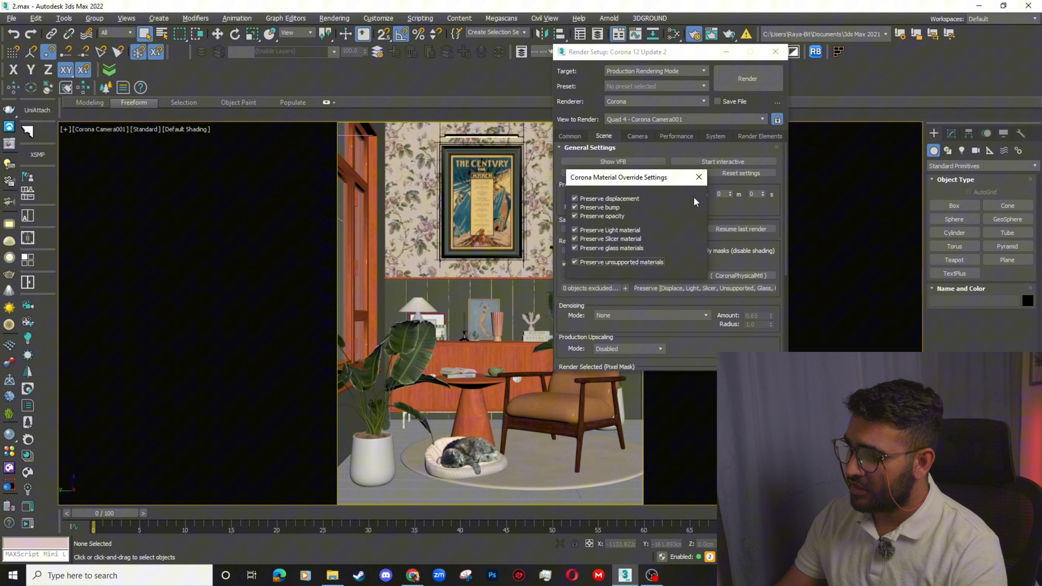
pyautogui.click(700, 176)
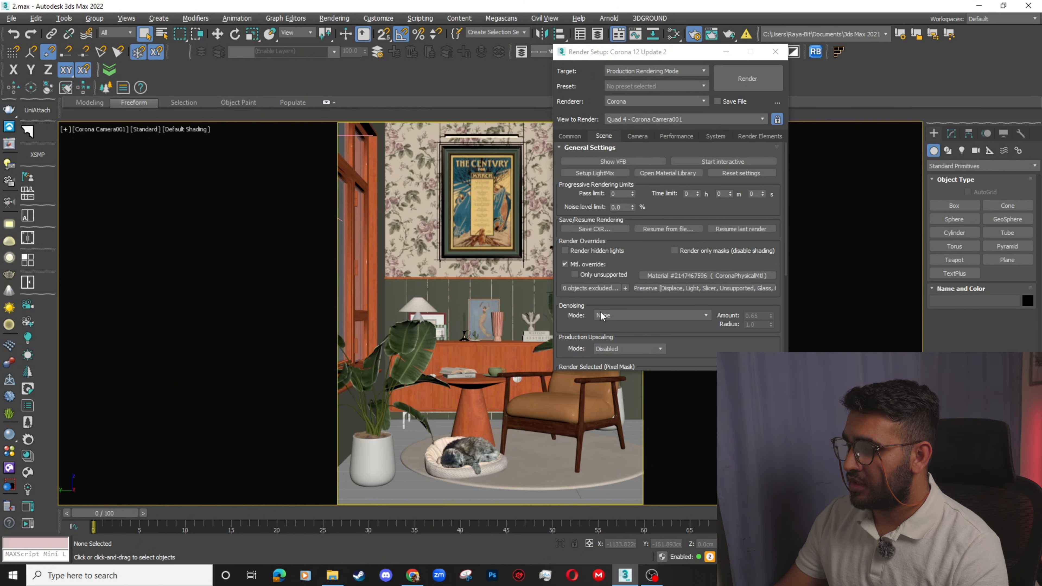
pyautogui.click(732, 52)
# - Run an interactive render of the camera view to check the scene's lighting, stop it and close the frame buffer
pyautogui.click(27, 523)
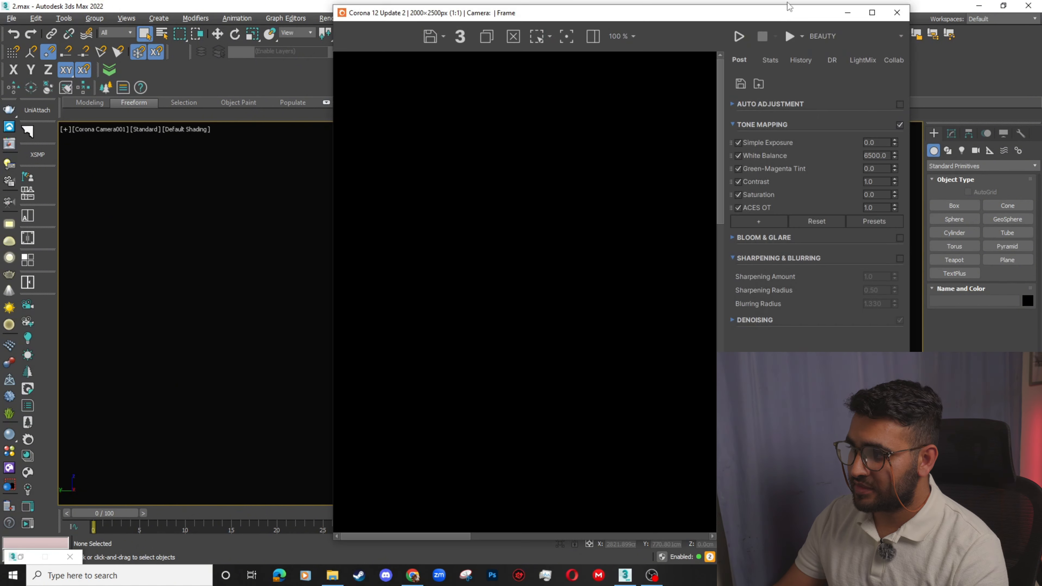
pyautogui.click(741, 41)
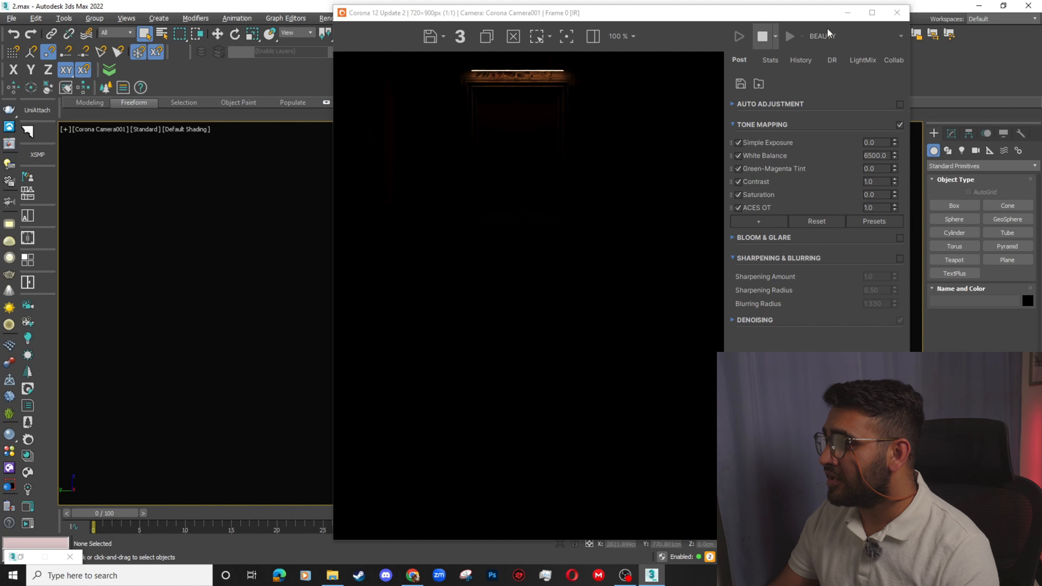
pyautogui.click(761, 37)
pyautogui.click(898, 13)
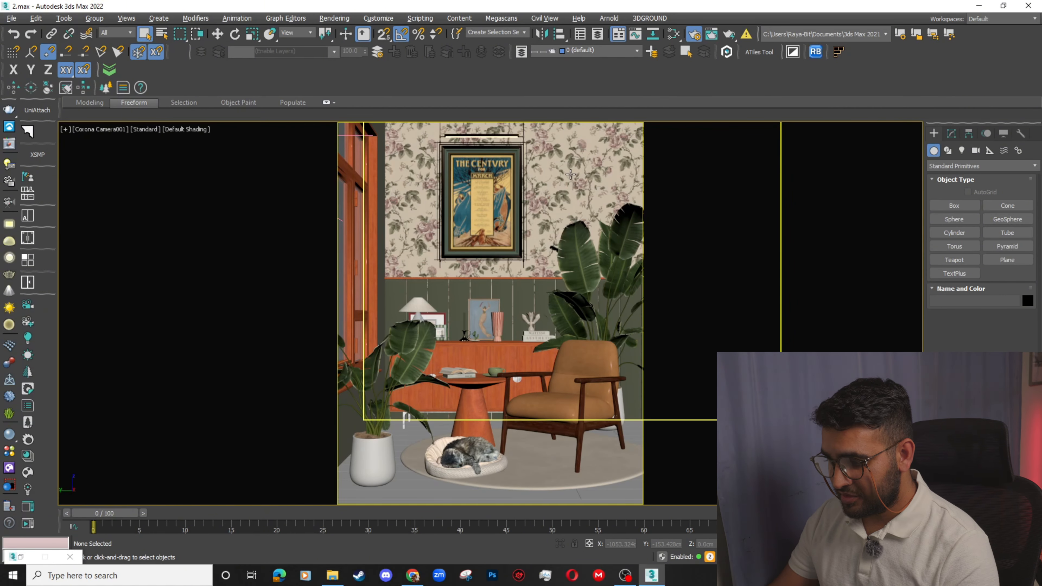
# - Create a CoronaSky map in the Slate Material Editor and wire it into the input of a new CoronaColorCorrect map
pyautogui.click(674, 34)
pyautogui.moveTo(365, 13); pyautogui.dragTo(401, 30)
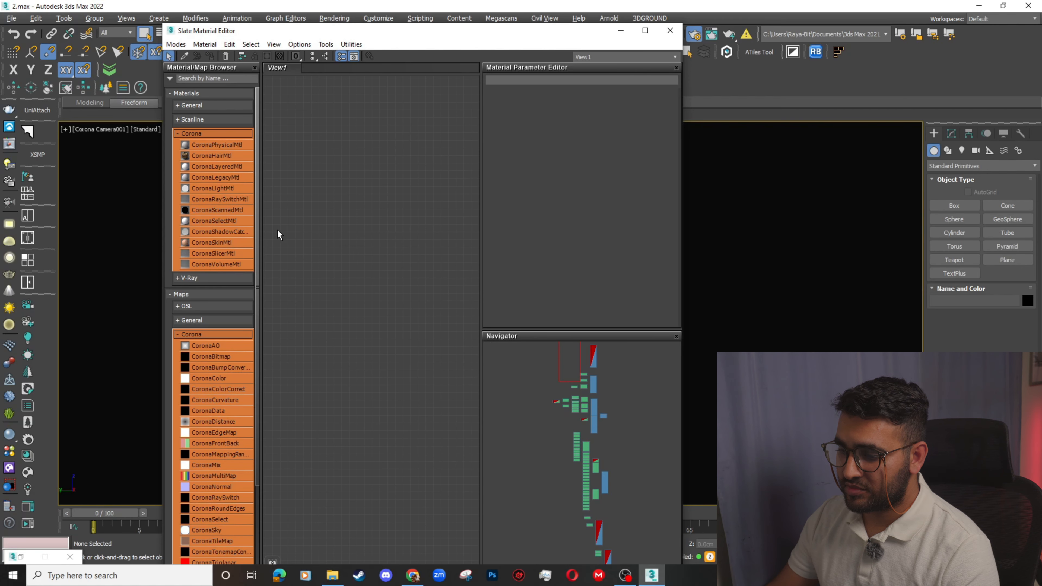
pyautogui.scroll(-1, 246, 436)
pyautogui.scroll(-5, 269, 435)
pyautogui.scroll(1, 226, 458)
pyautogui.scroll(3, 405, 277)
pyautogui.moveTo(405, 277); pyautogui.dragTo(438, 433, button='middle')
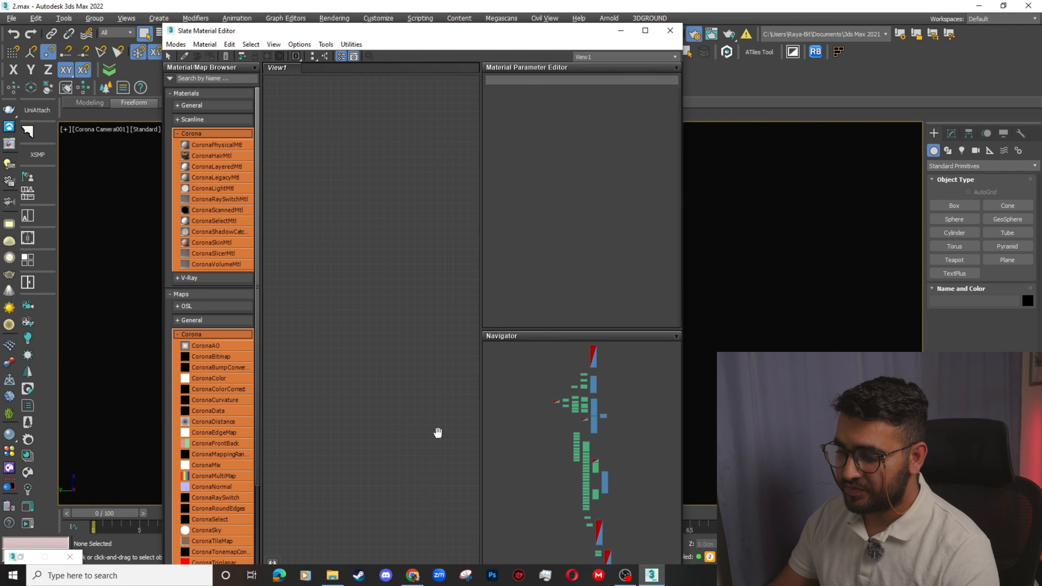
pyautogui.moveTo(363, 294); pyautogui.dragTo(364, 296)
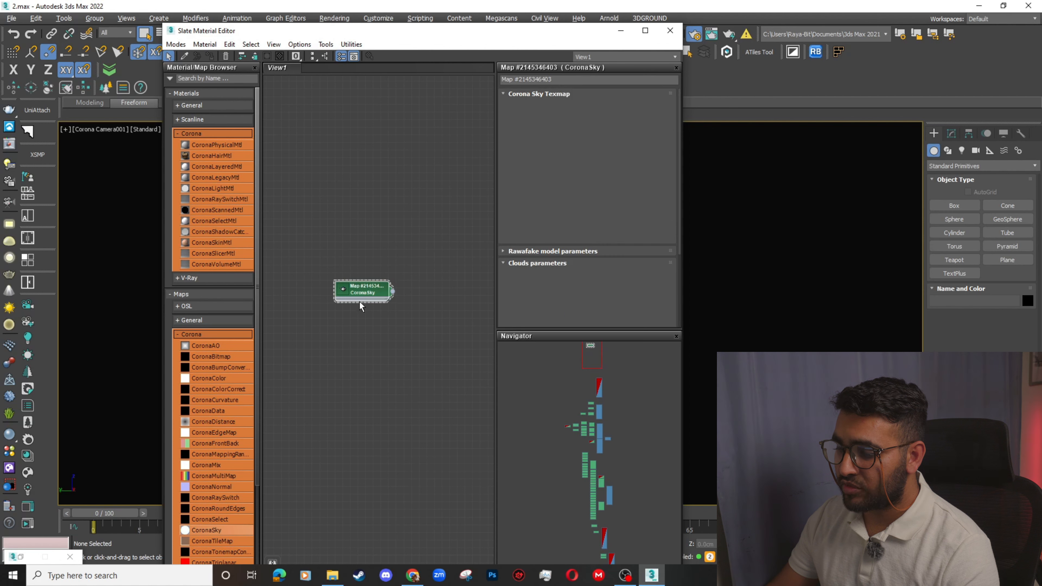
pyautogui.moveTo(481, 287); pyautogui.dragTo(434, 294)
pyautogui.scroll(2, 371, 291)
# - Change the sky model of the CoronaSky map to Rawa-fake
pyautogui.click(370, 292)
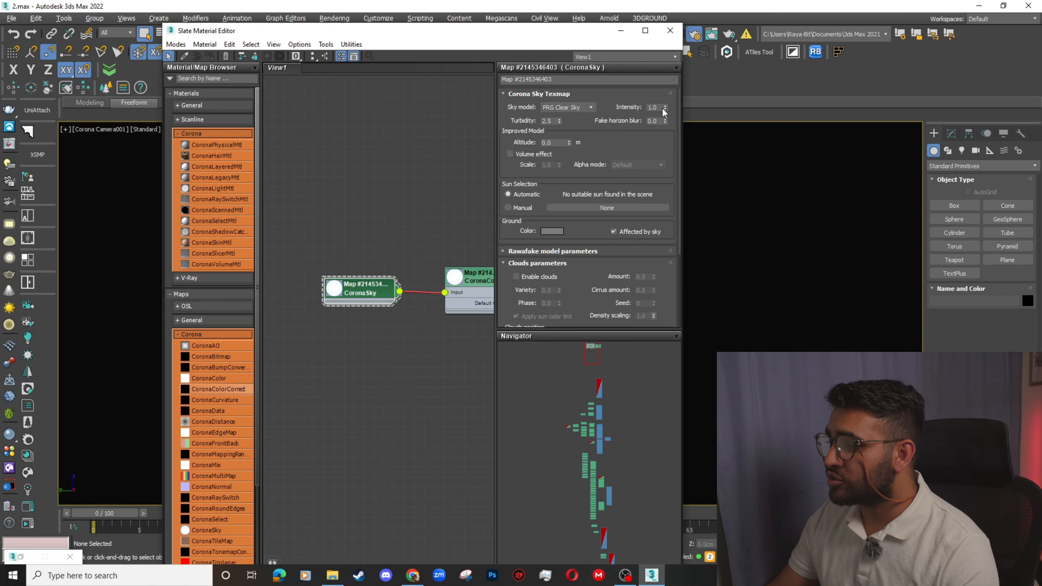
pyautogui.click(586, 104)
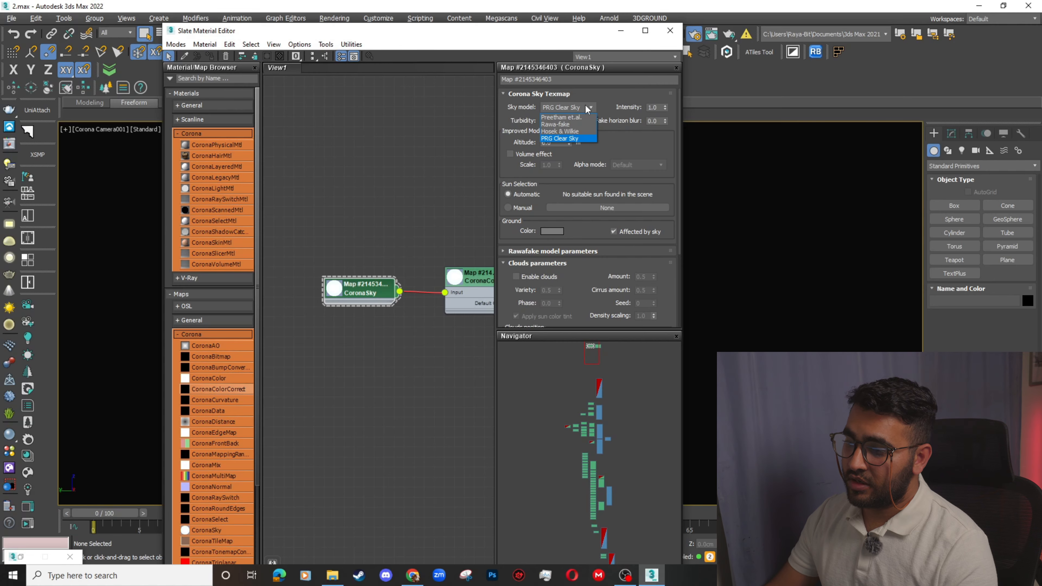
pyautogui.click(586, 105)
pyautogui.moveTo(348, 247); pyautogui.dragTo(329, 297)
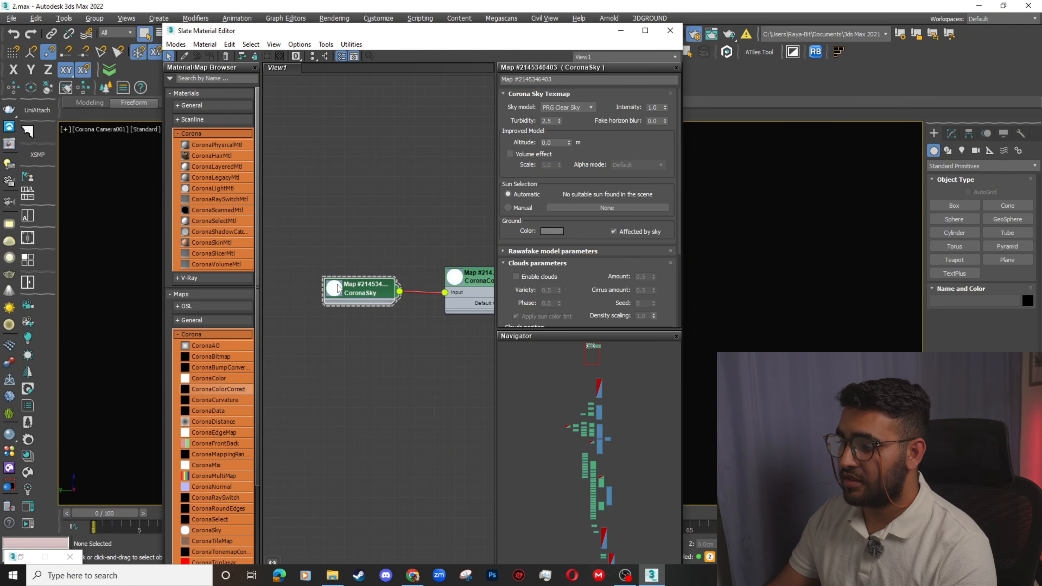
pyautogui.click(565, 108)
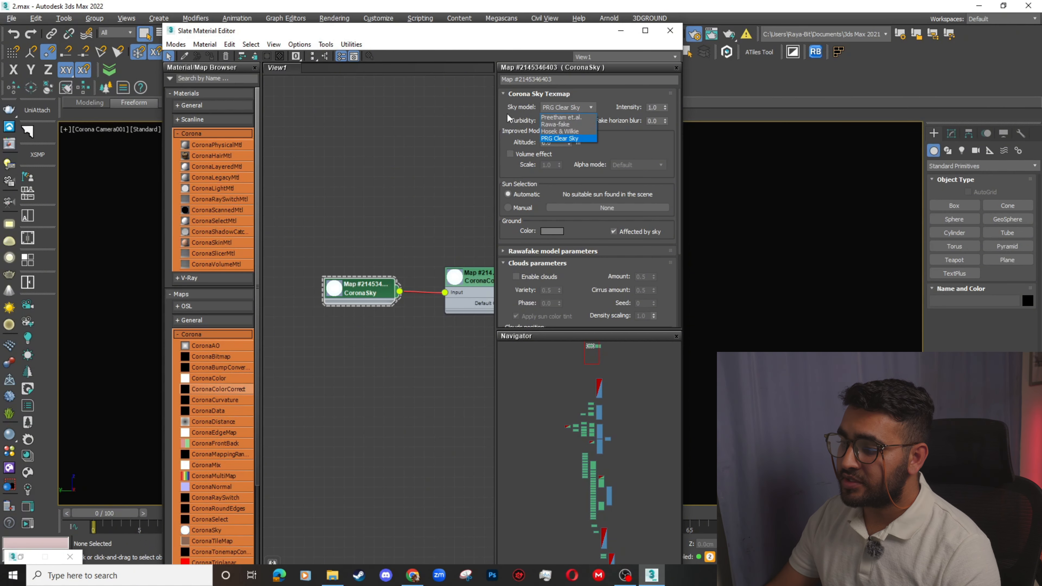
pyautogui.click(558, 124)
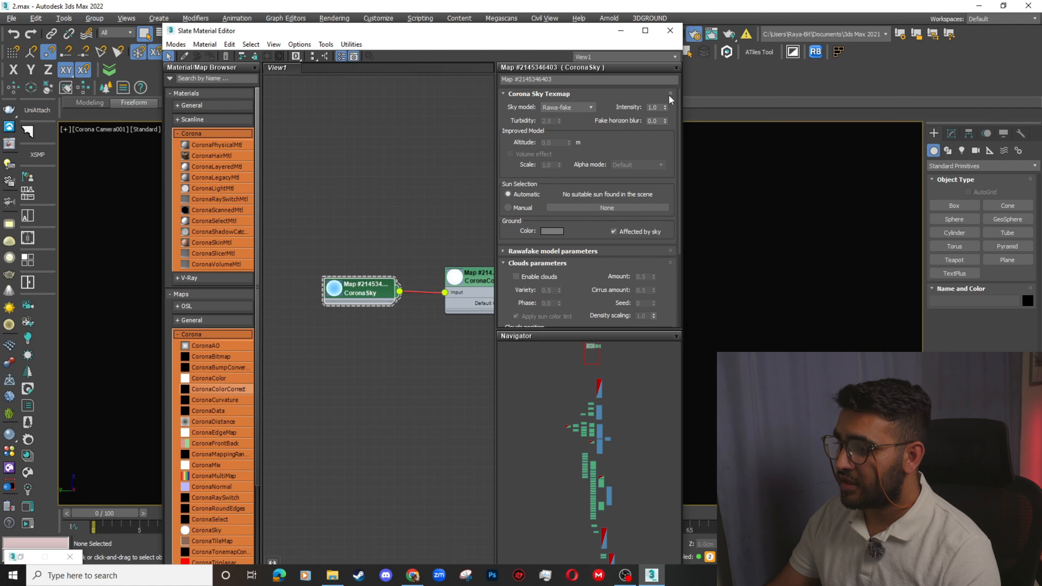
# - Set the CoronaSky map's intensity to 0.5 and its fake horizon blur to 0.3
pyautogui.click(649, 107)
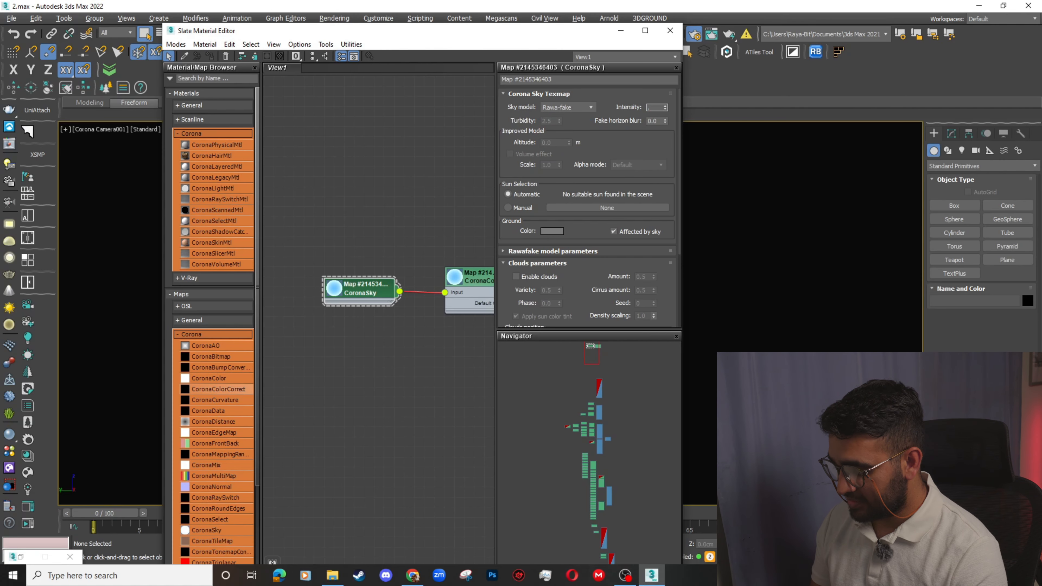
pyautogui.write('0.5')
pyautogui.press('Return')
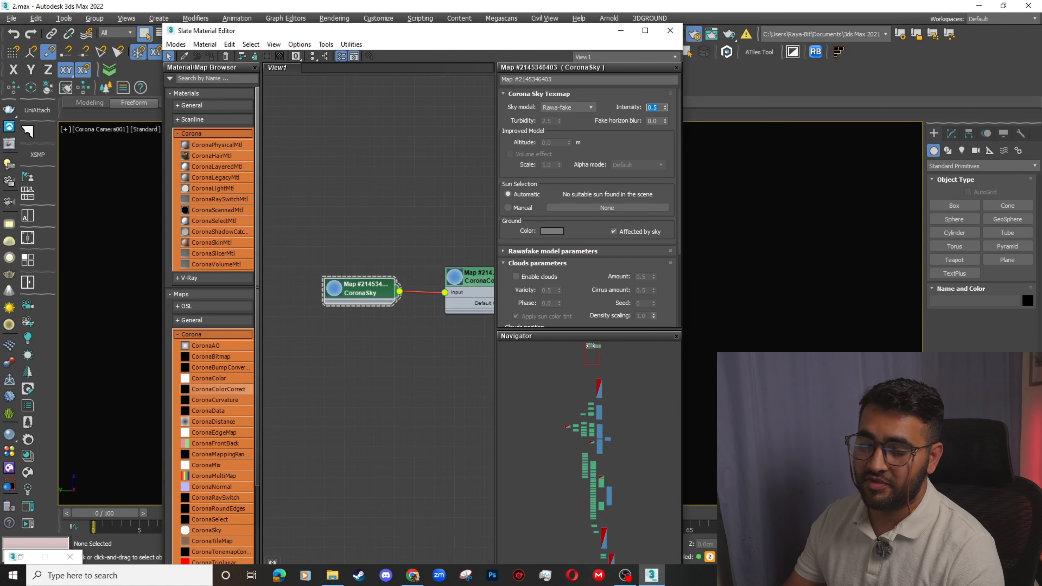
pyautogui.click(657, 120)
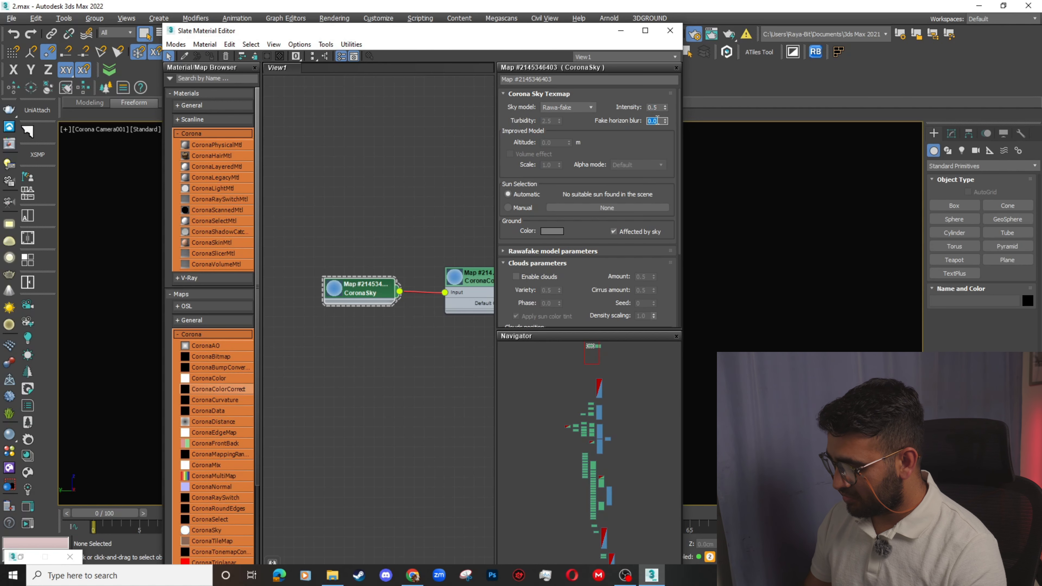
pyautogui.press('BackSpace')
pyautogui.write('.3')
pyautogui.press('Return')
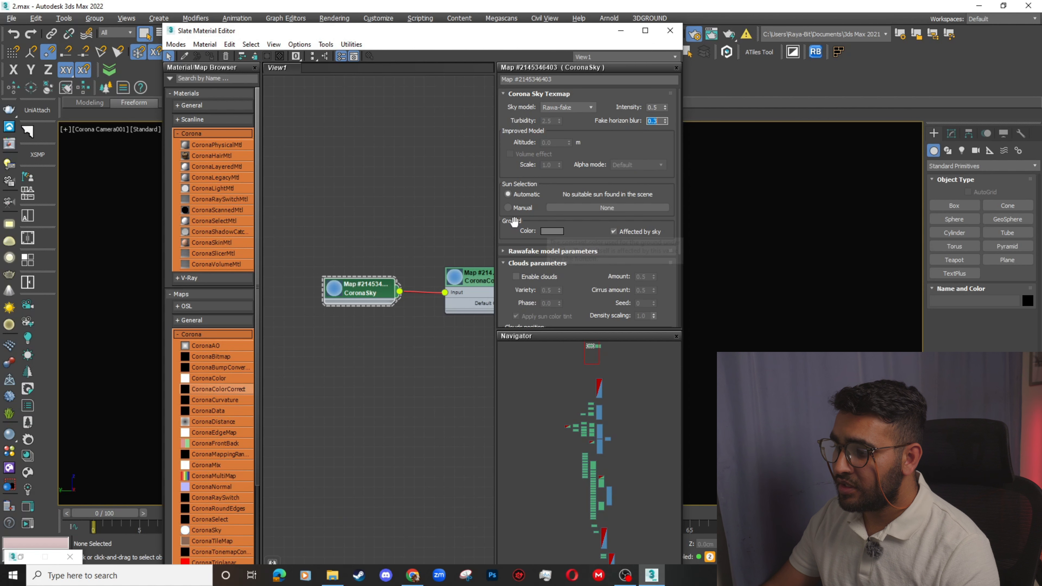
# - Change the CoronaSky ground color to a dark grey with a value of about 29
pyautogui.click(545, 232)
pyautogui.moveTo(364, 124); pyautogui.dragTo(353, 124)
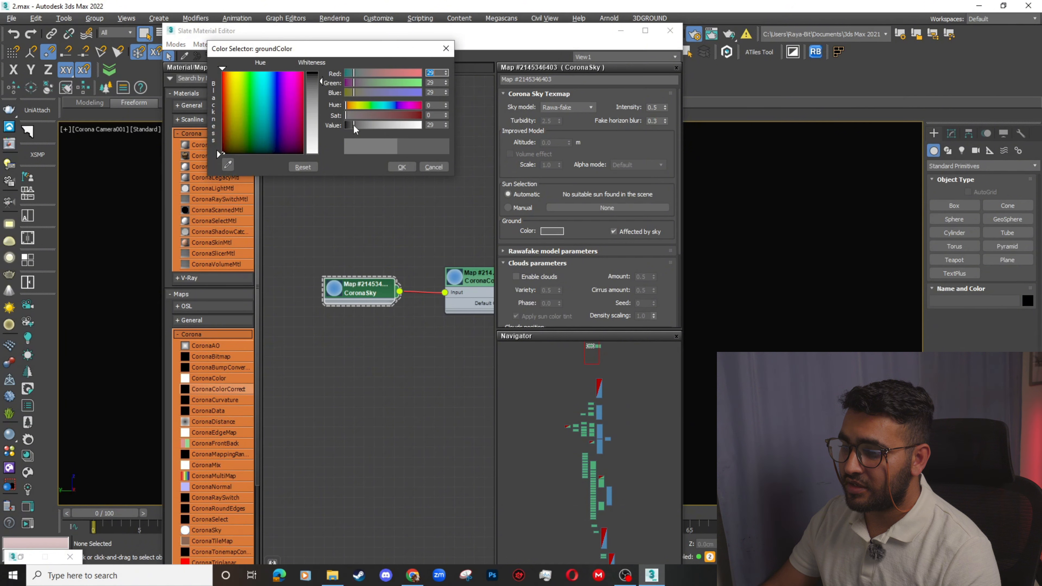
pyautogui.click(401, 167)
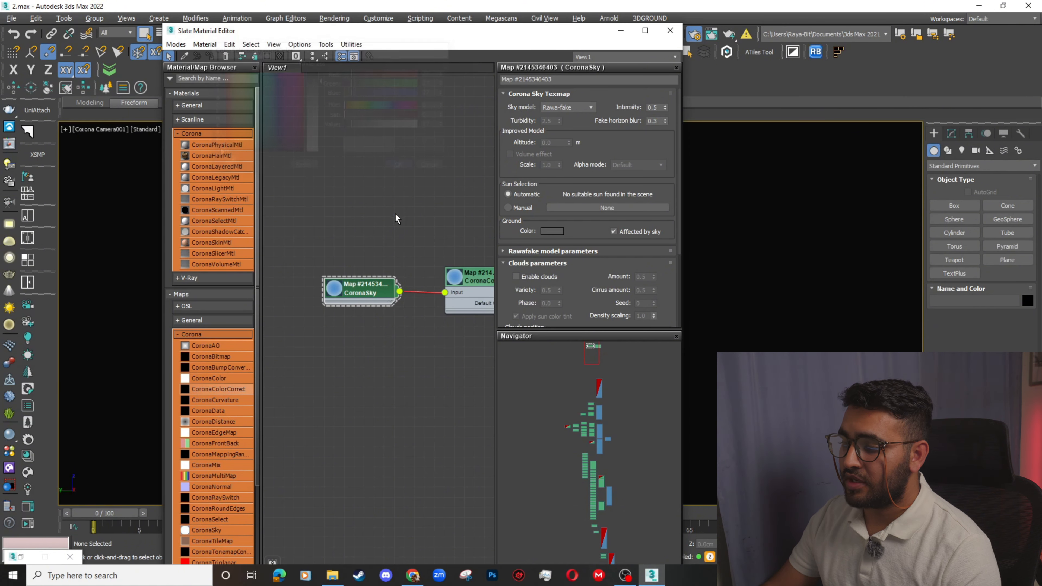
# - Set the saturation of the CoronaColorCorrect map to -0.8
pyautogui.click(474, 283)
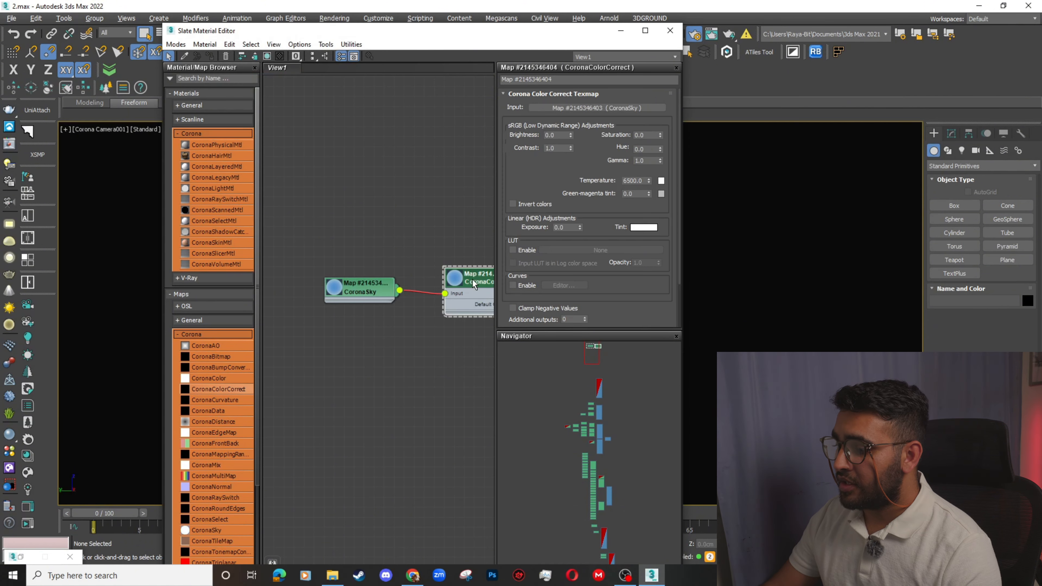
pyautogui.click(645, 134)
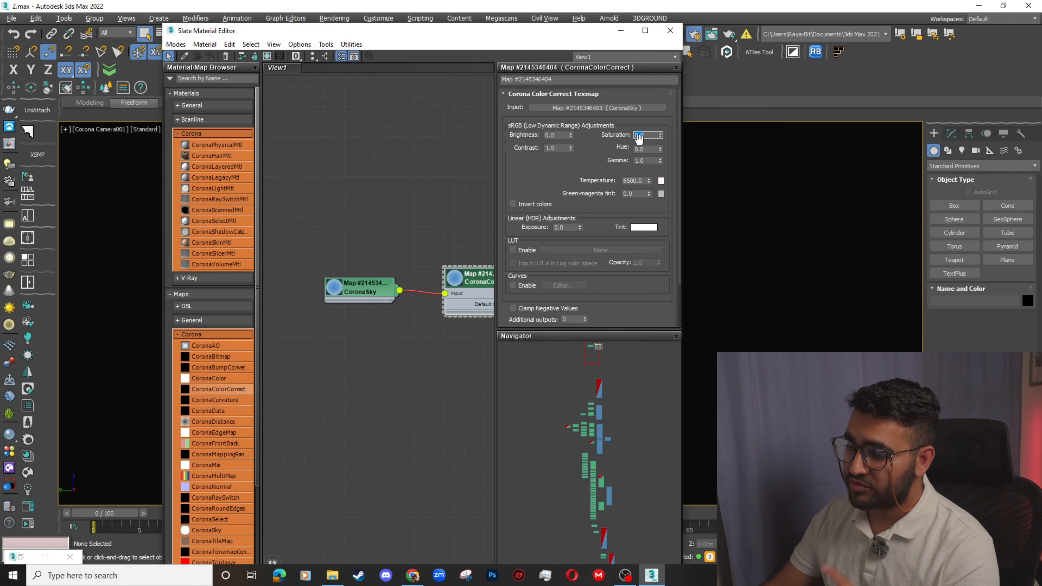
pyautogui.write('-')
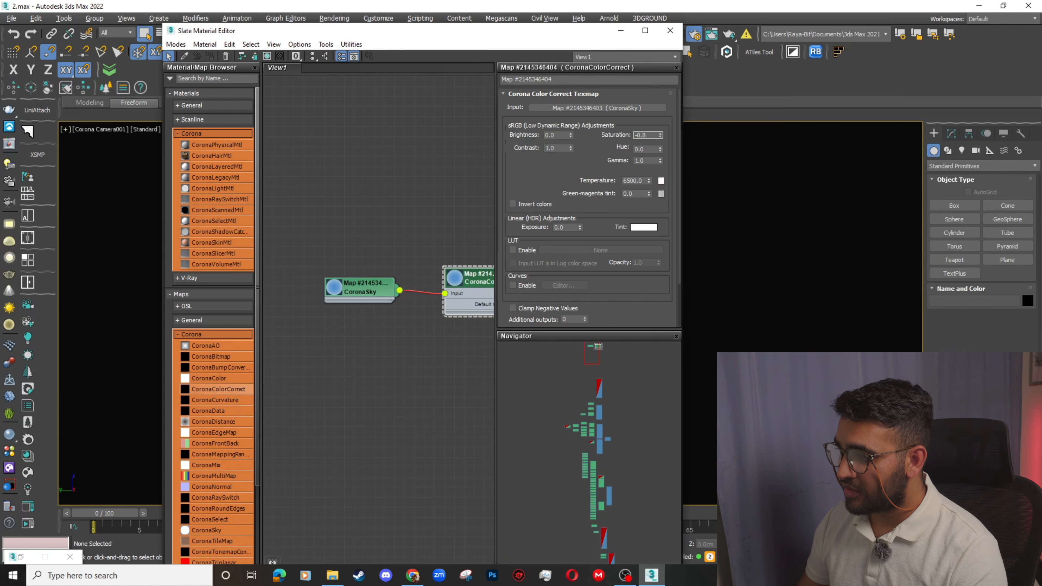
pyautogui.write('0.8')
pyautogui.press('Return')
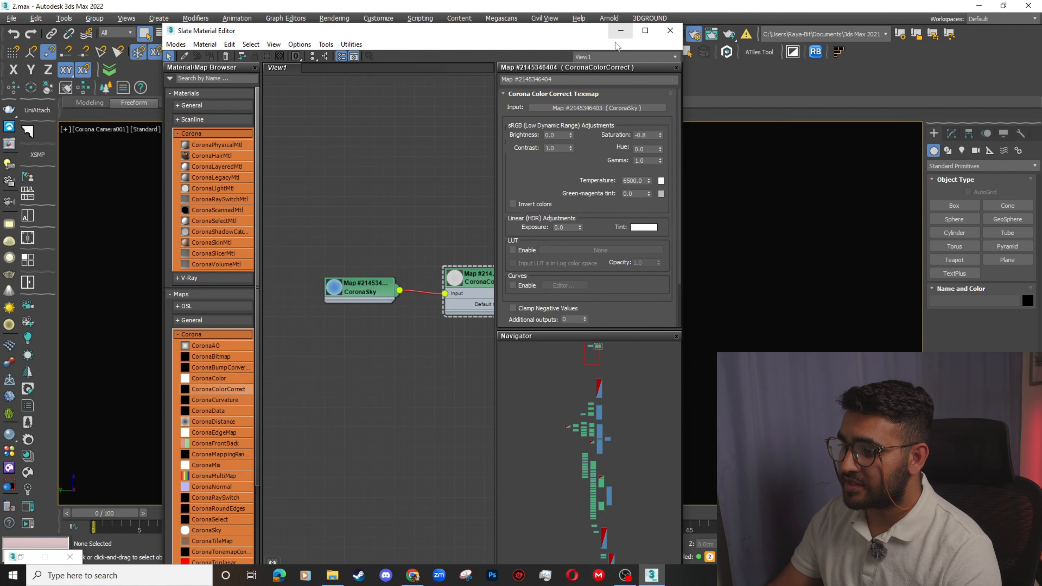
# - Assign the CoronaColorCorrect output as an instance to the Environment Map in Environment and Effects, and minimise the material editor
pyautogui.moveTo(428, 219); pyautogui.dragTo(361, 225, button='middle')
pyautogui.moveTo(492, 32); pyautogui.dragTo(218, 48)
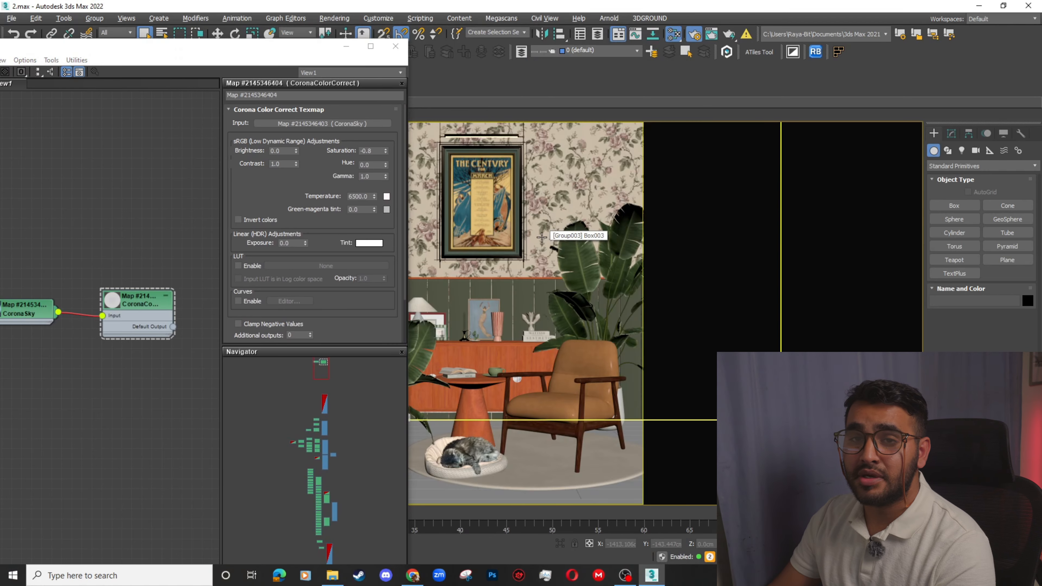
pyautogui.press('8')
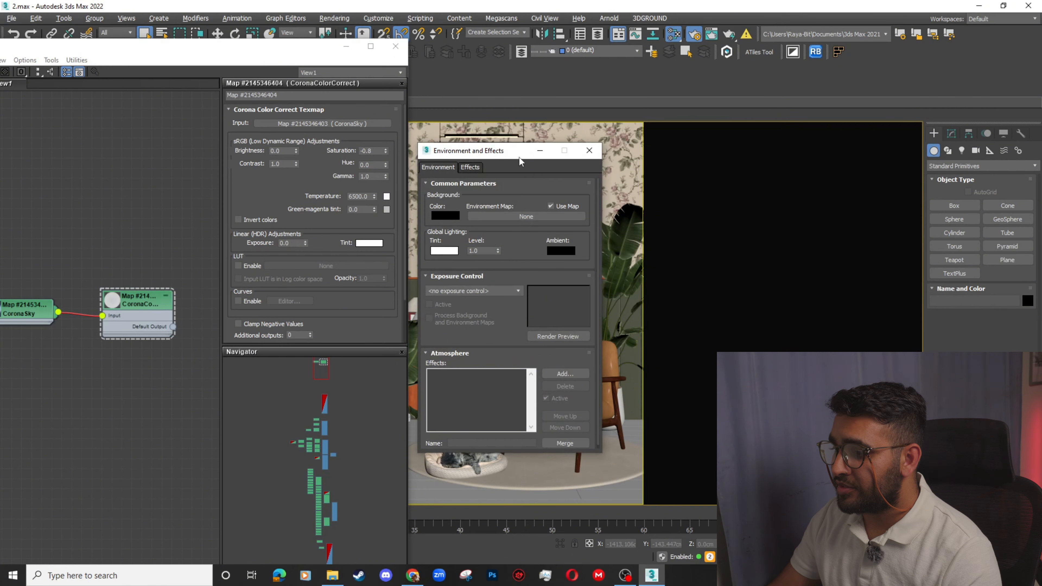
pyautogui.moveTo(499, 148); pyautogui.dragTo(641, 147)
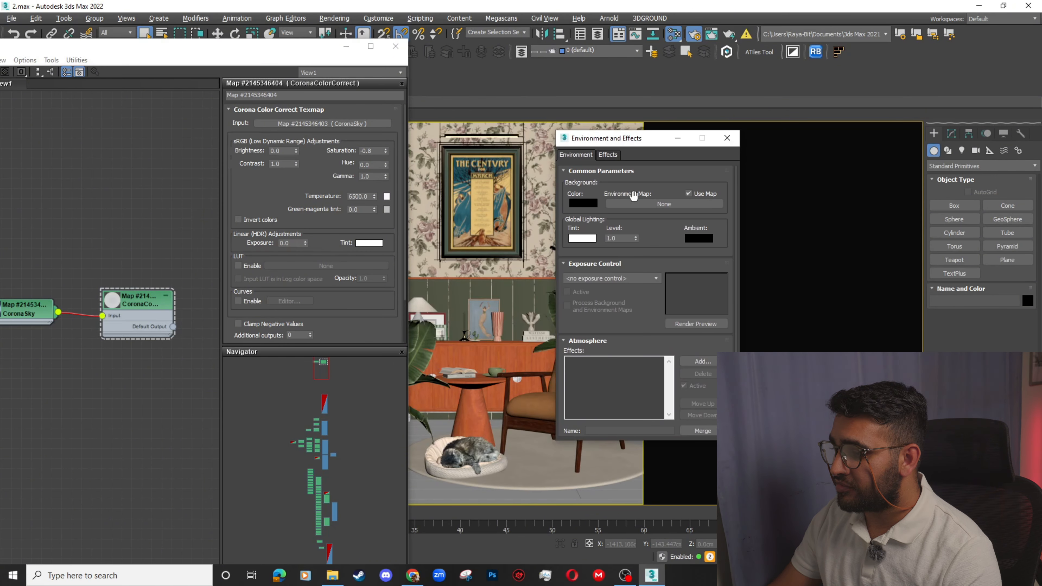
pyautogui.moveTo(174, 326); pyautogui.dragTo(661, 204)
pyautogui.click(623, 323)
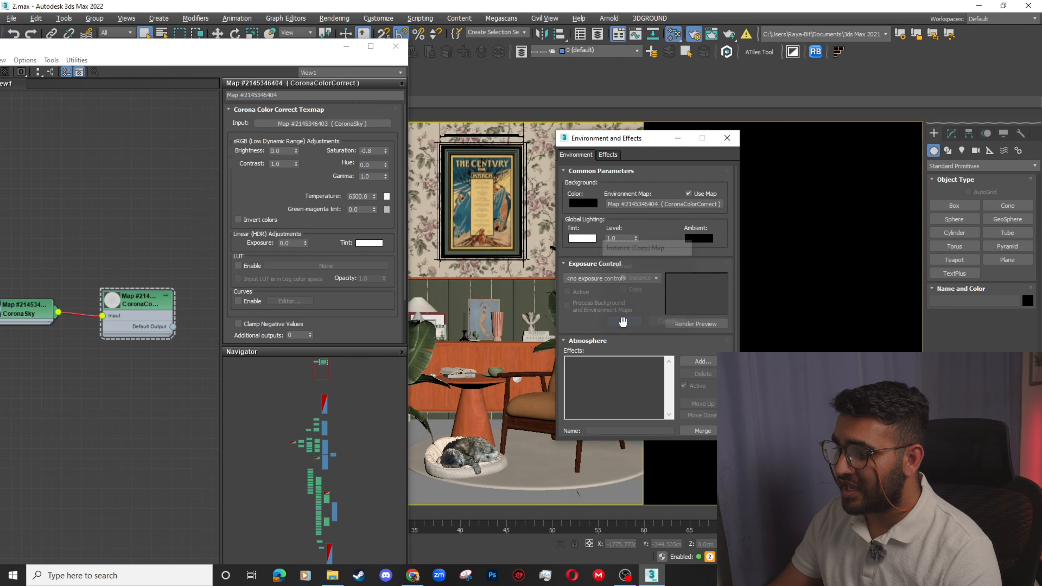
pyautogui.click(346, 45)
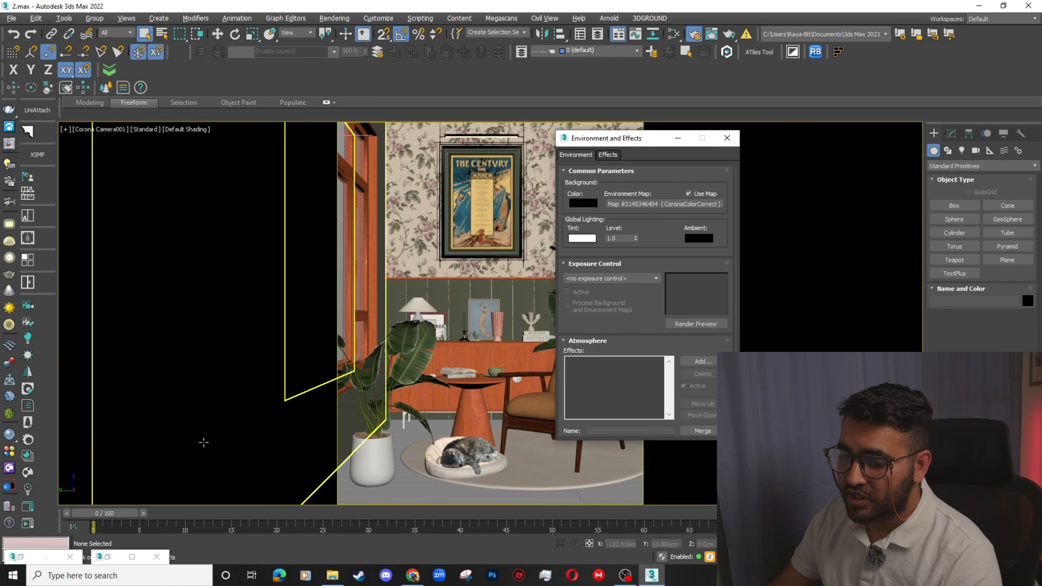
# - Render the camera view interactively to check the room lit by the sky environment, and stop the render
pyautogui.click(28, 507)
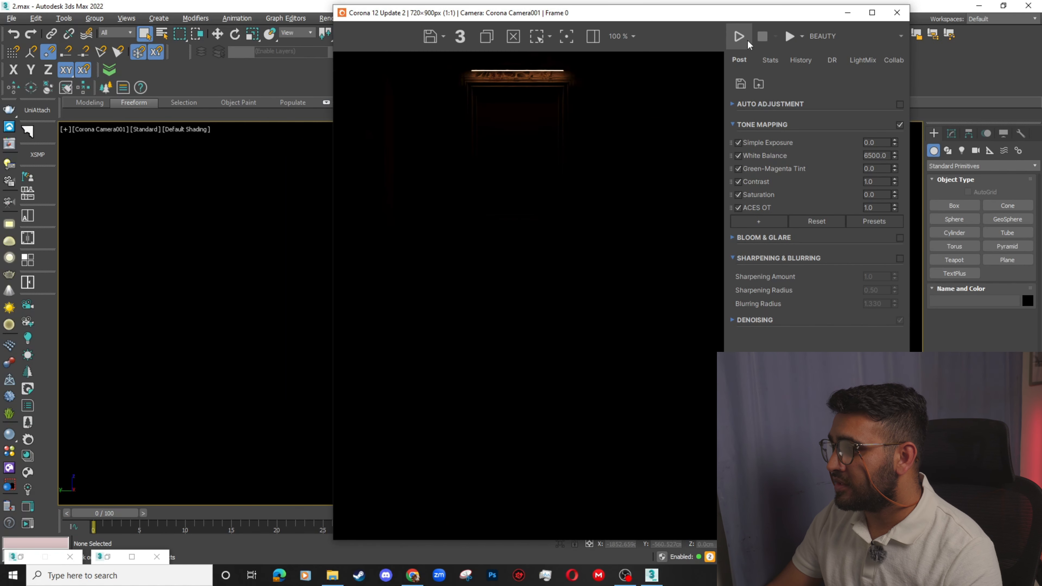
pyautogui.click(743, 38)
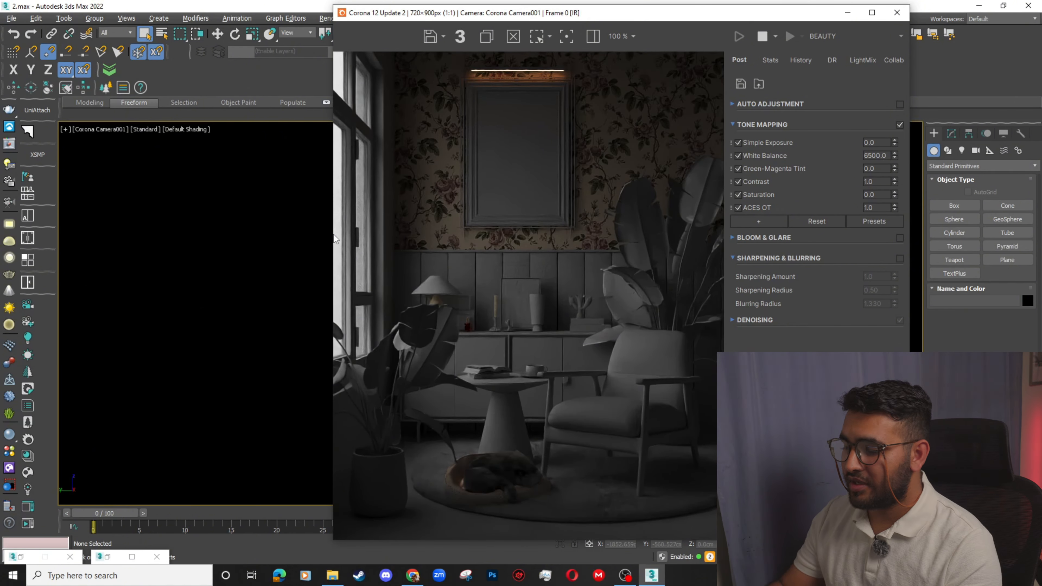
pyautogui.click(764, 37)
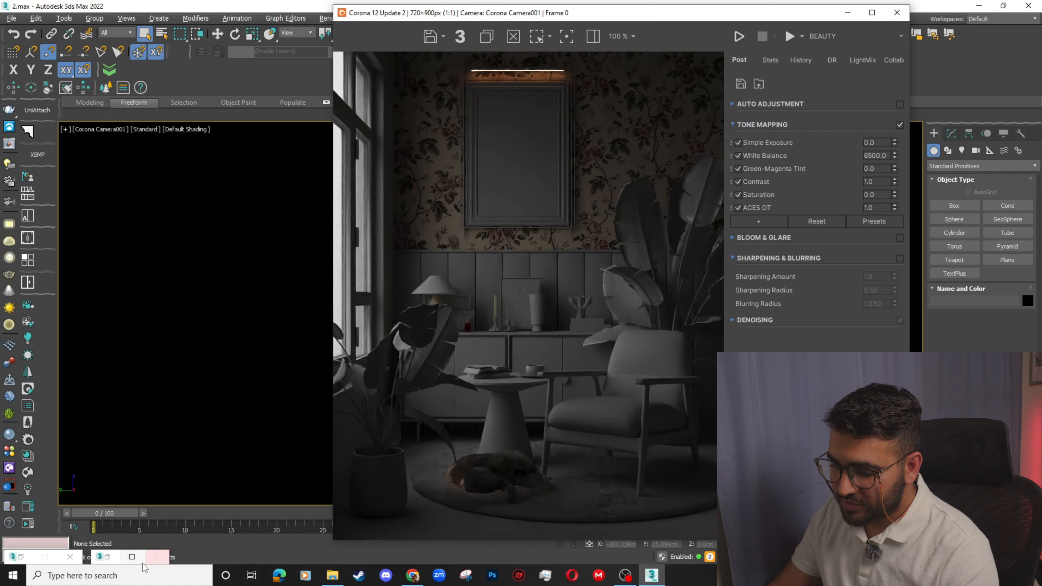
# - Stop preserving unsupported materials in the Corona material override settings, minimise Render Setup, and start an interactive render
pyautogui.click(109, 561)
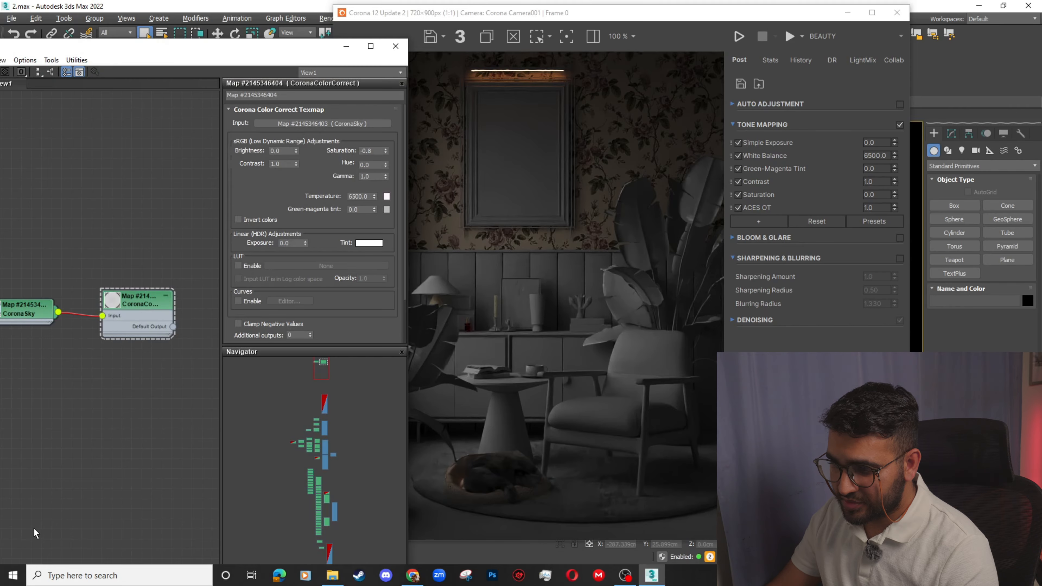
pyautogui.click(346, 47)
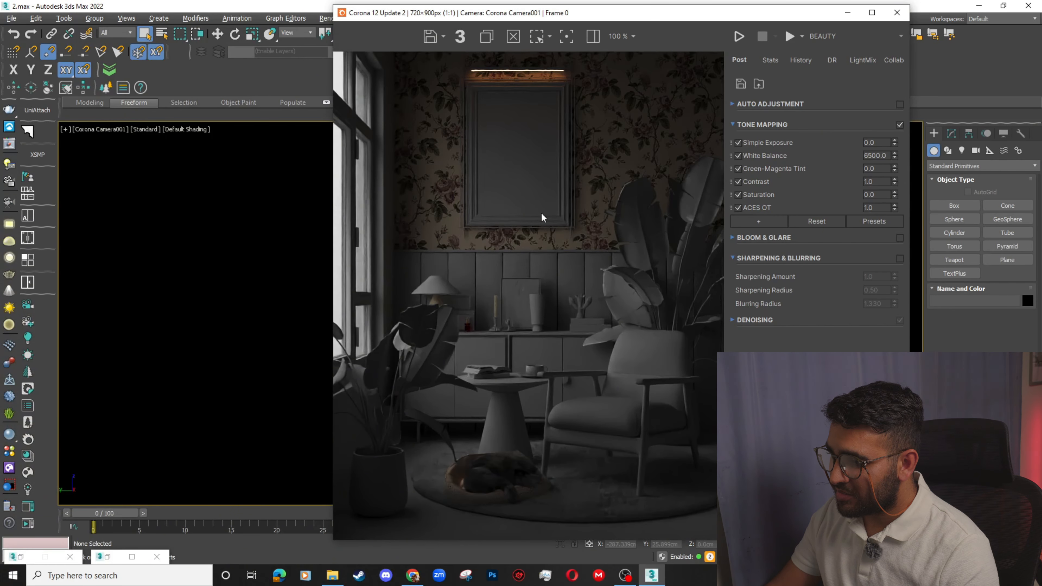
pyautogui.click(21, 557)
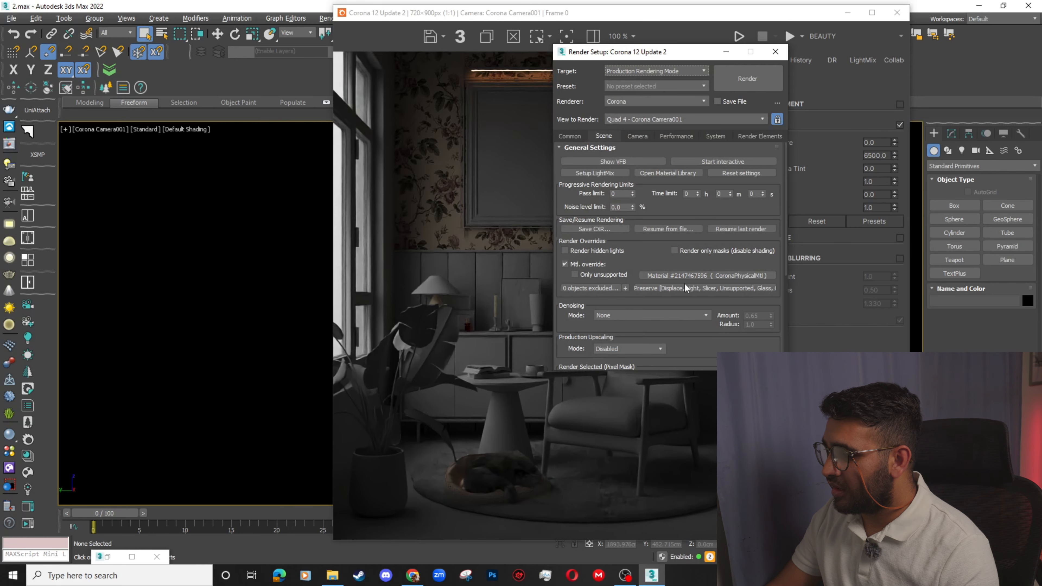
pyautogui.click(662, 288)
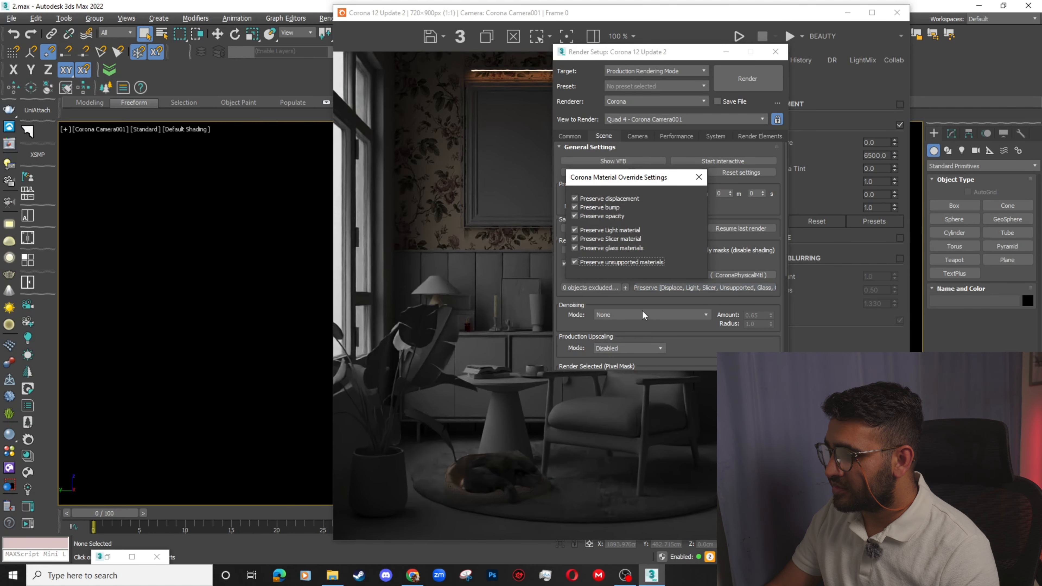
pyautogui.click(586, 263)
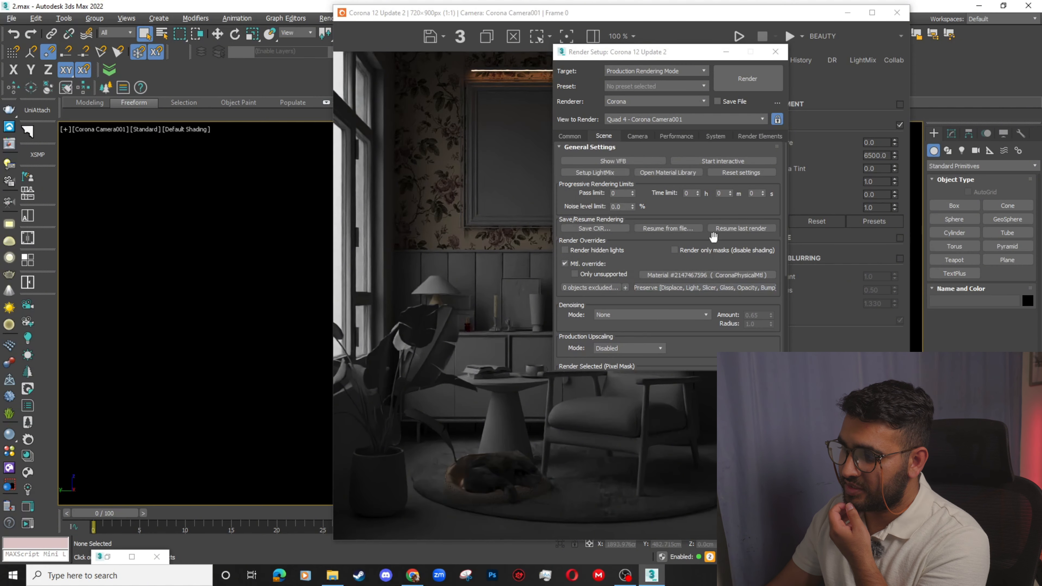
pyautogui.click(714, 287)
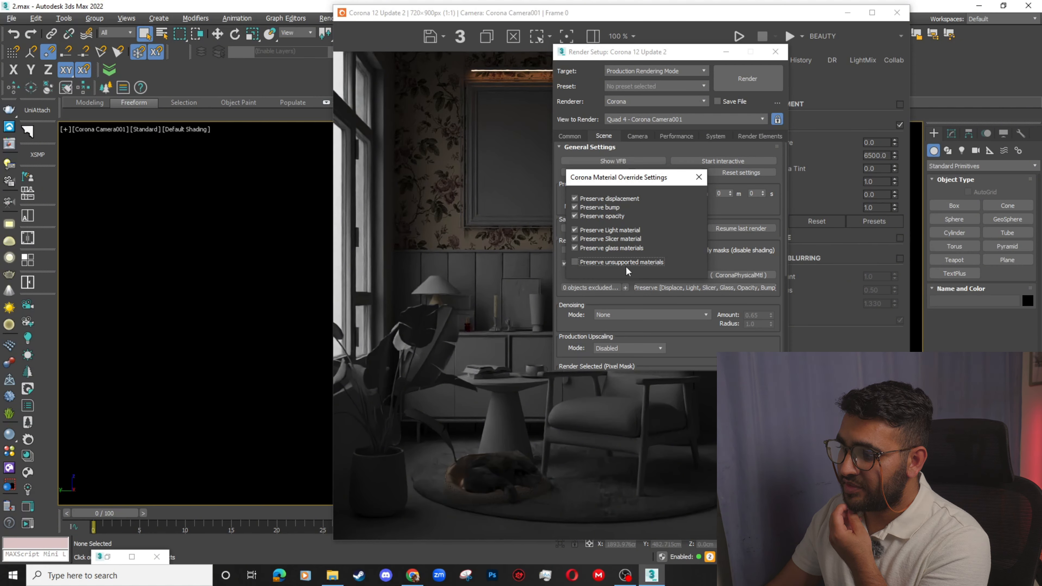
pyautogui.click(699, 177)
pyautogui.click(726, 52)
pyautogui.click(743, 36)
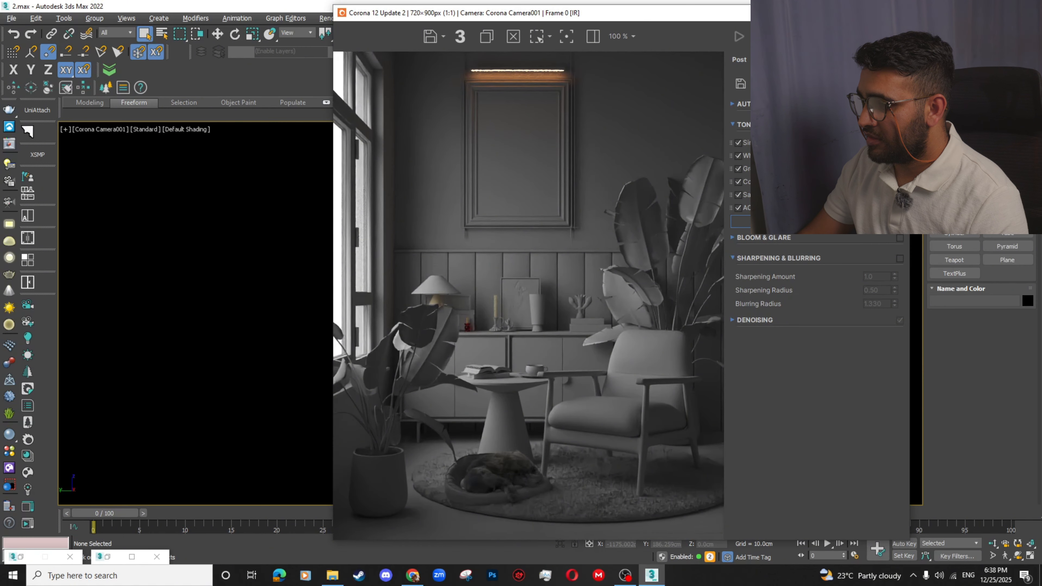
# - Add the Reinhard Highlight Compression and Filmic Mapping operators to the frame buffer's tone mapping
pyautogui.click(755, 222)
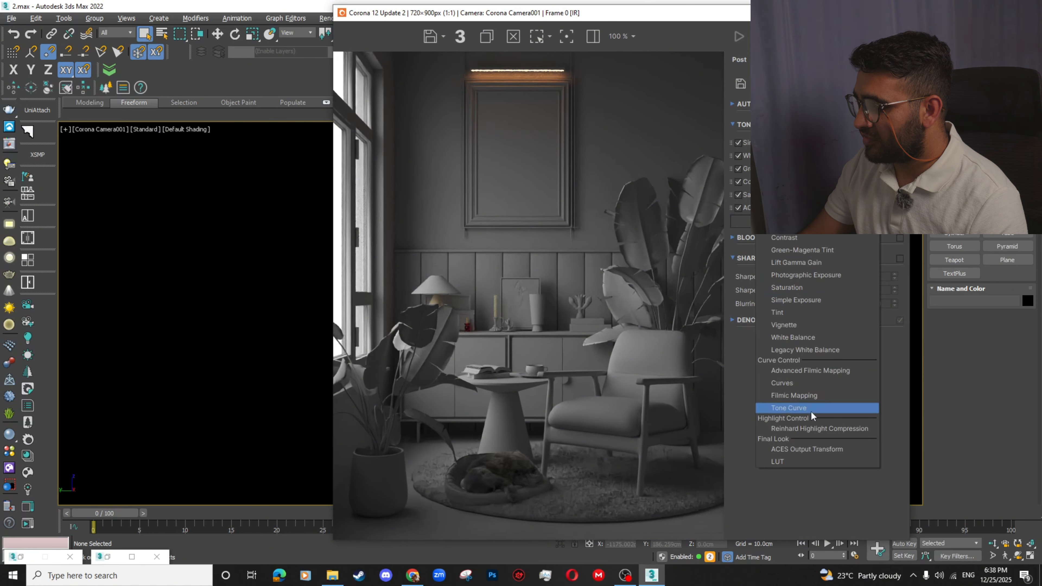
pyautogui.click(817, 429)
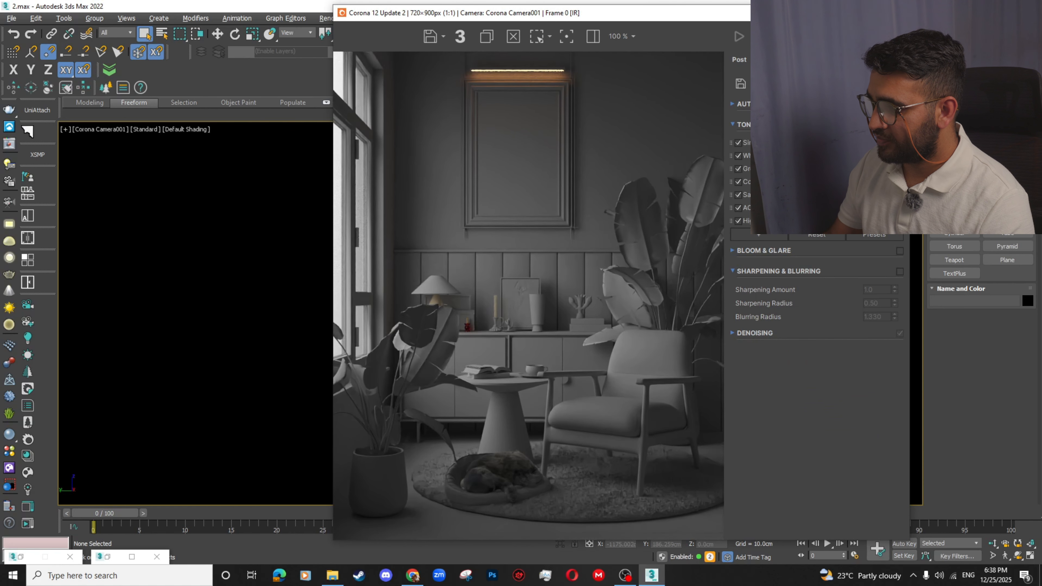
pyautogui.click(769, 238)
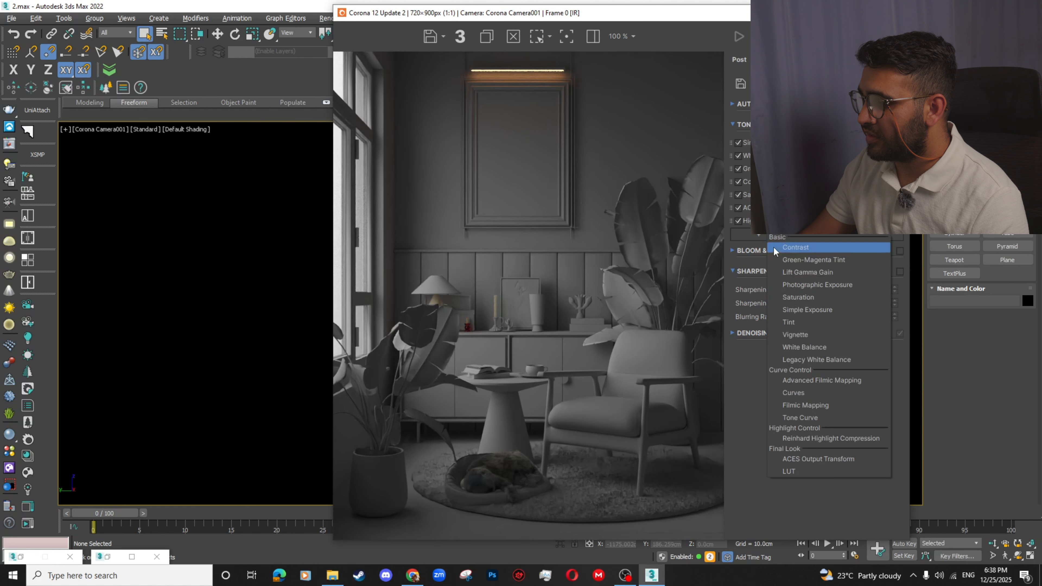
pyautogui.click(809, 406)
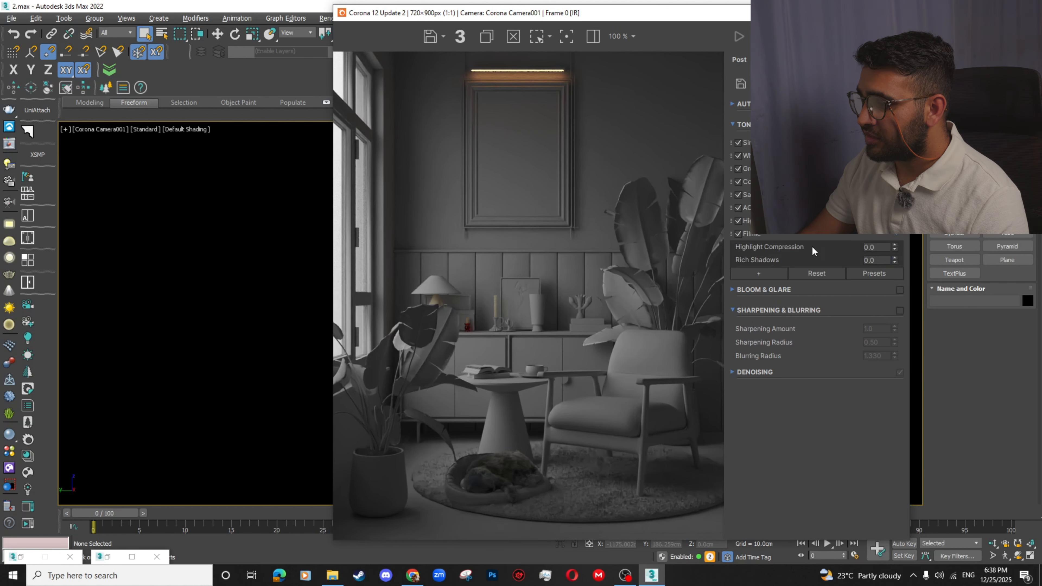
# - Set the Filmic operator's highlight compression to 0.3 and rich shadows to 0.5, and collapse its settings
pyautogui.doubleClick(871, 248)
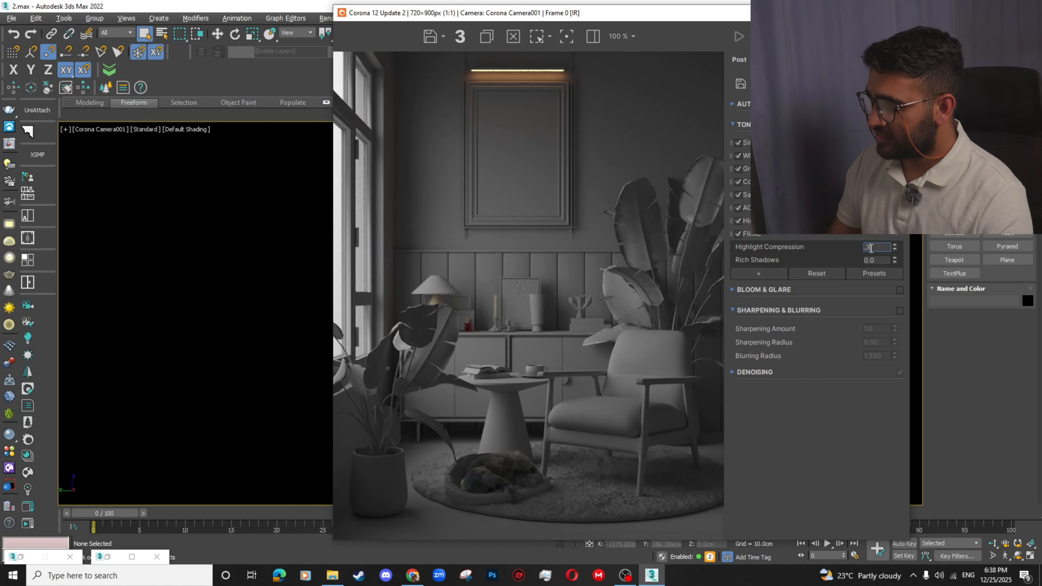
pyautogui.press('Return')
pyautogui.press('Tab')
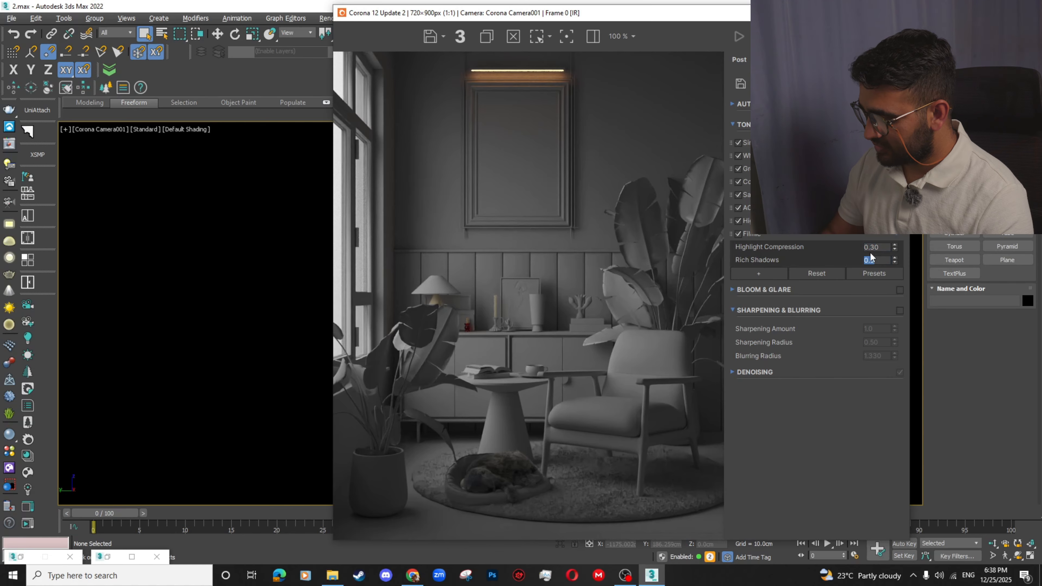
pyautogui.write('.5')
pyautogui.press('Return')
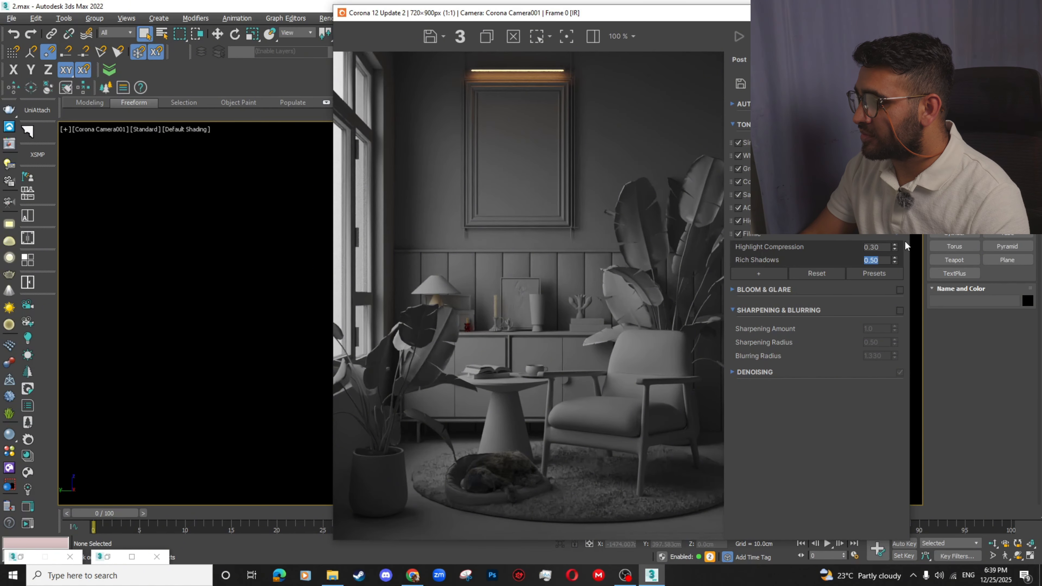
pyautogui.click(897, 238)
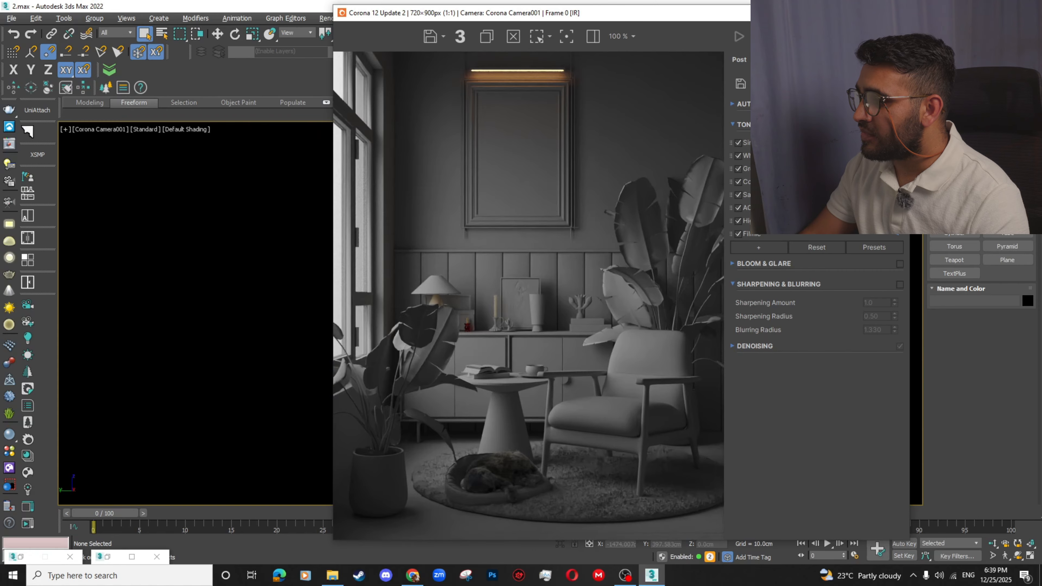
# - Add a LUT operator to the tone mapping, enable it with GroundControl_Grunge, and set its opacity to 0.8
pyautogui.click(764, 251)
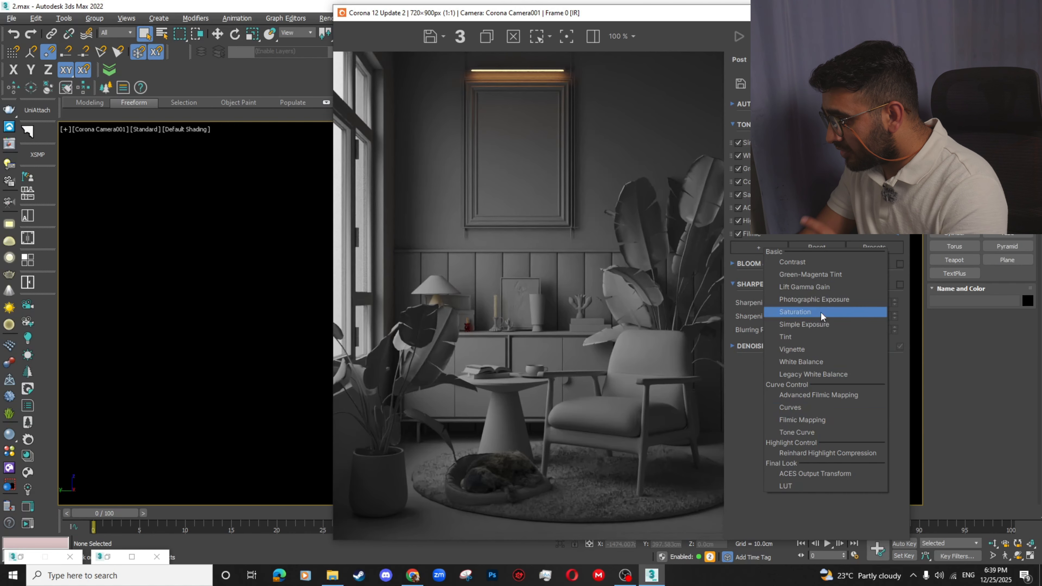
pyautogui.click(786, 486)
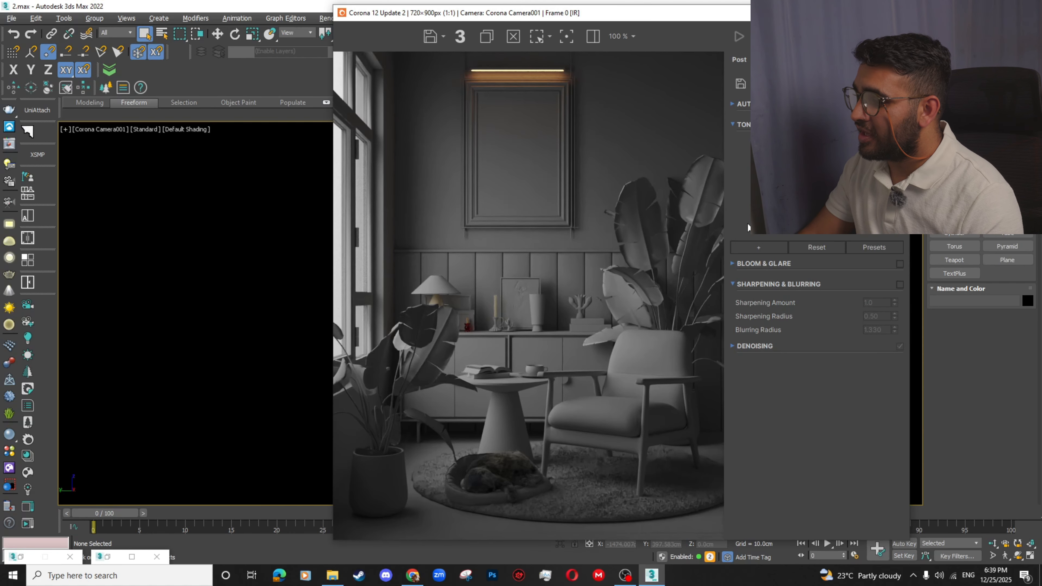
pyautogui.click(739, 248)
pyautogui.click(897, 249)
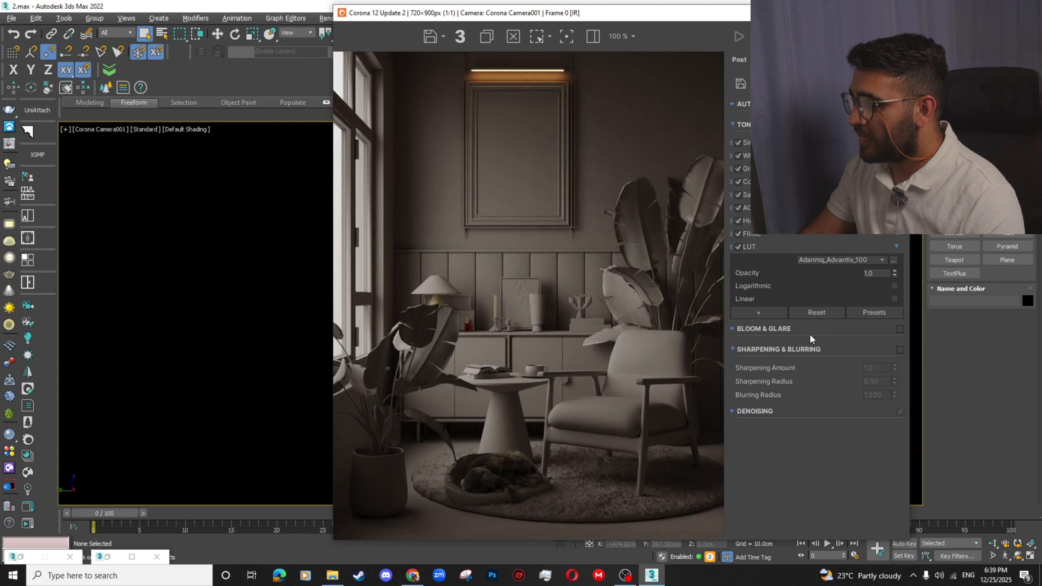
pyautogui.click(869, 263)
pyautogui.moveTo(882, 274); pyautogui.dragTo(888, 325)
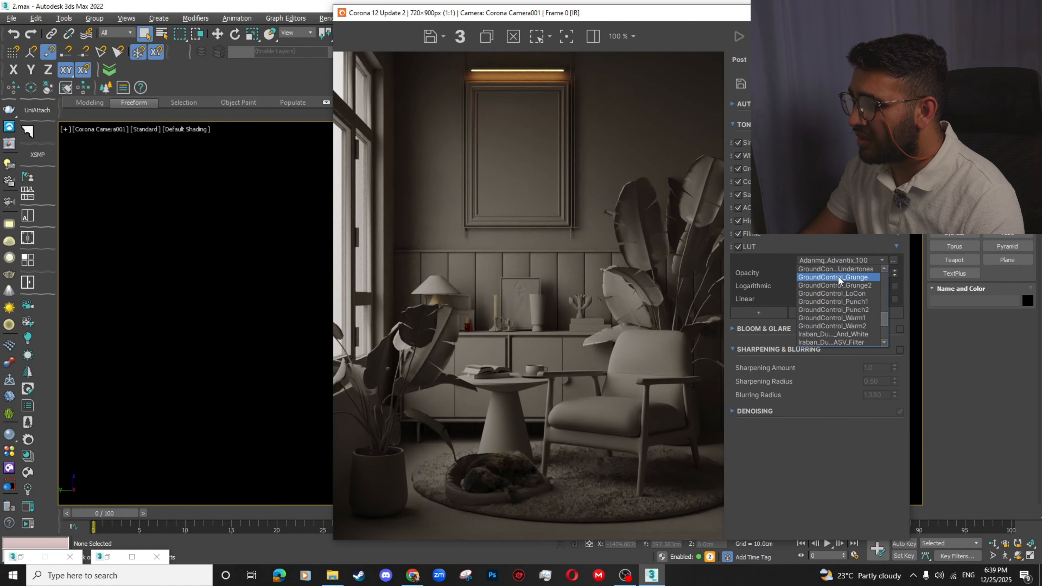
pyautogui.click(851, 277)
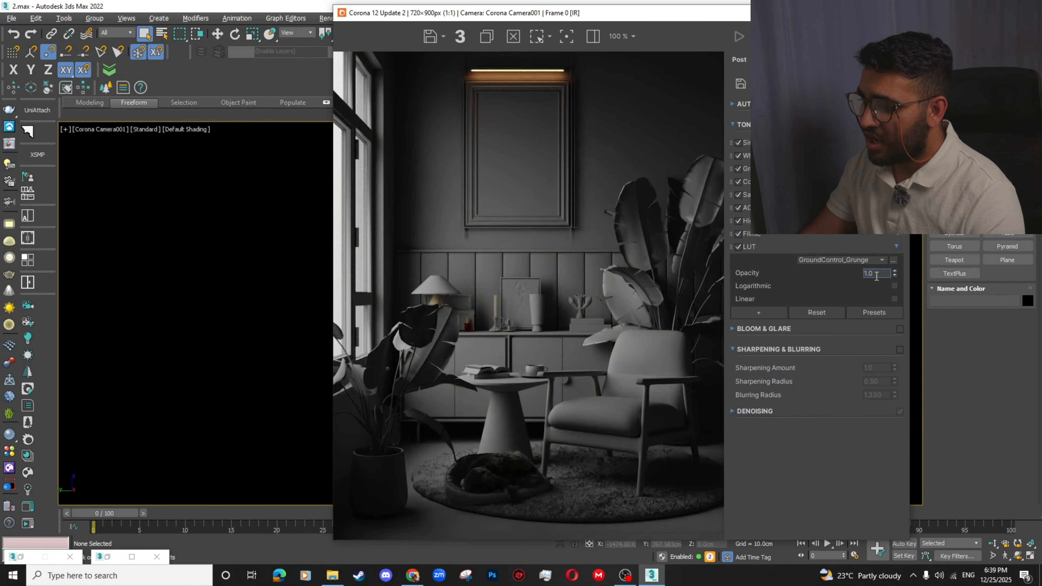
pyautogui.write('.8')
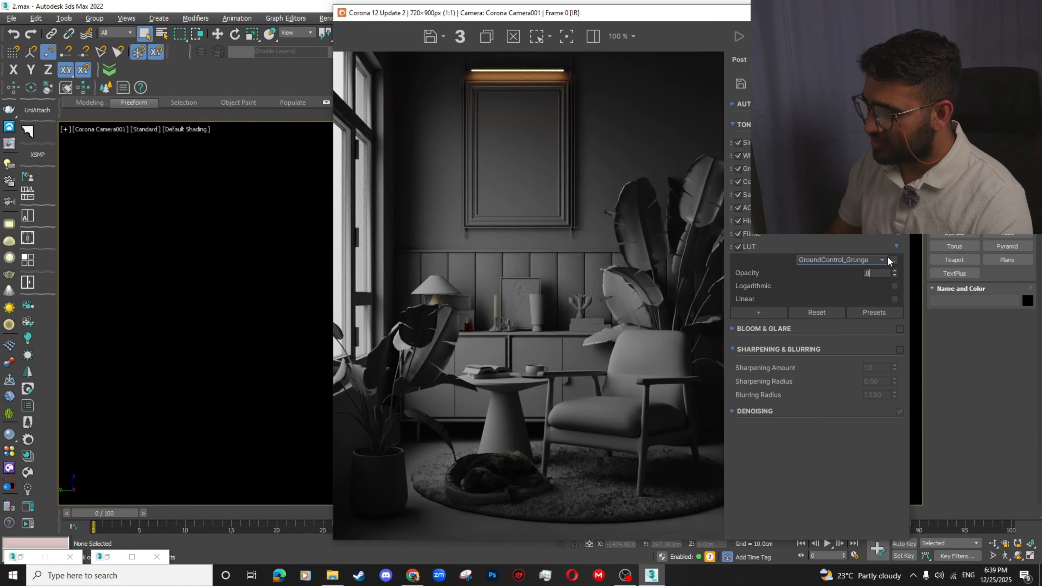
pyautogui.press('Return')
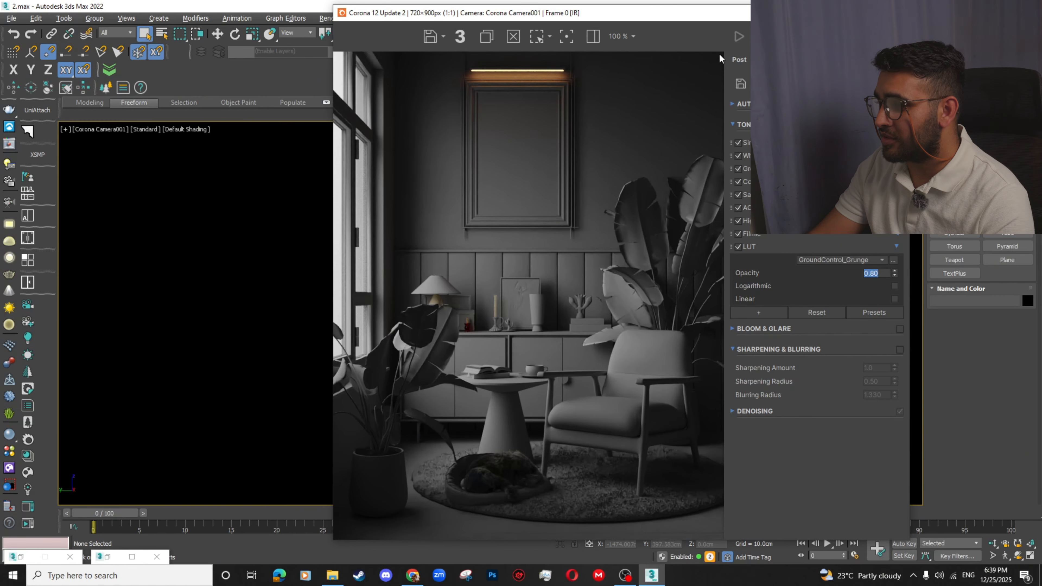
# - Close the open render windows and create a targeted Corona Sun in the top view, aimed from outside the window wall at the room's centre
pyautogui.click(898, 12)
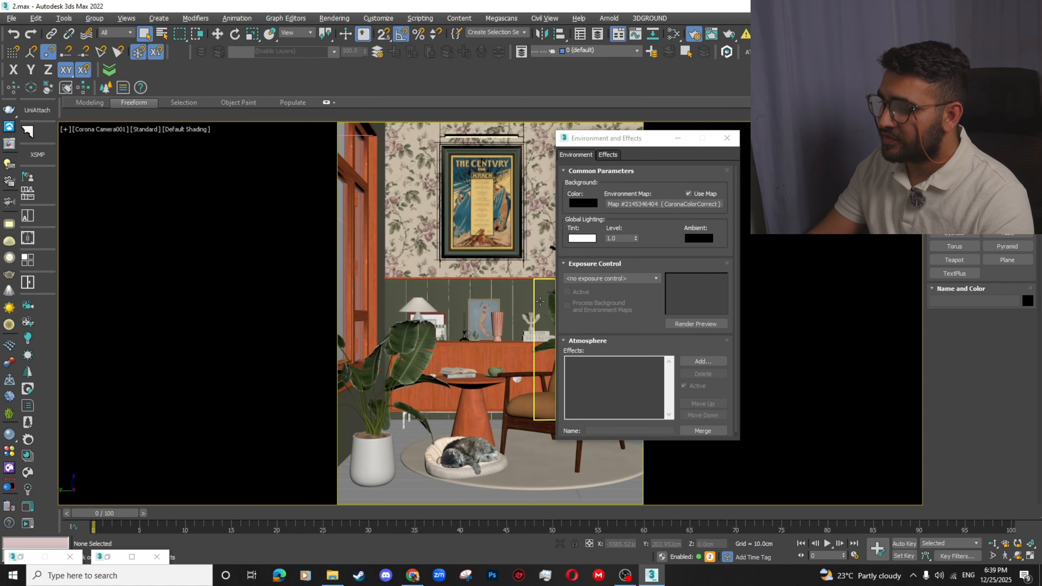
pyautogui.click(727, 138)
pyautogui.hotkey('alt', 'w')
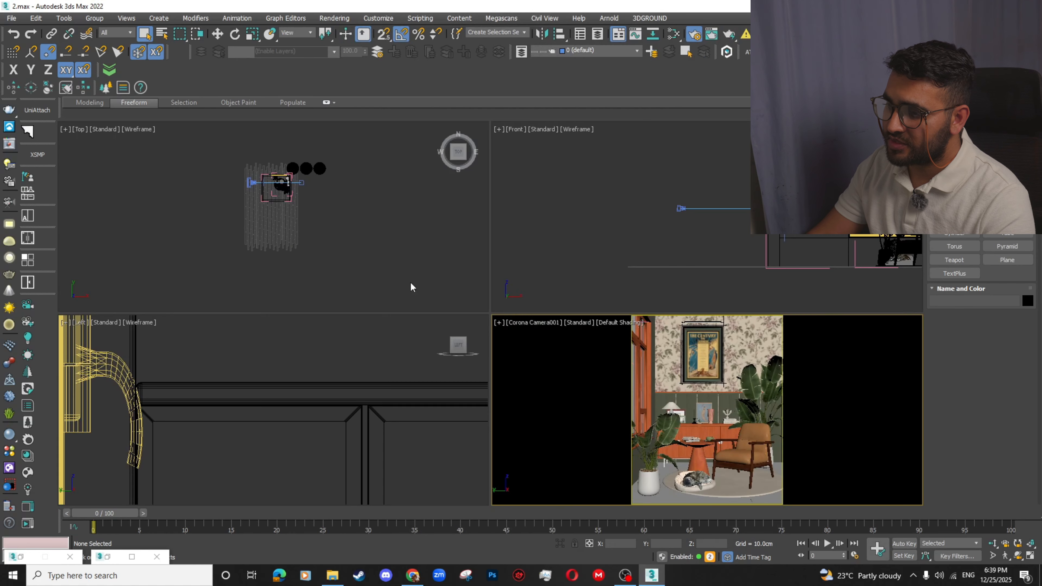
pyautogui.click(333, 216)
pyautogui.hotkey('alt', 'w')
pyautogui.scroll(3, 572, 258)
pyautogui.moveTo(446, 176); pyautogui.dragTo(480, 274, button='middle')
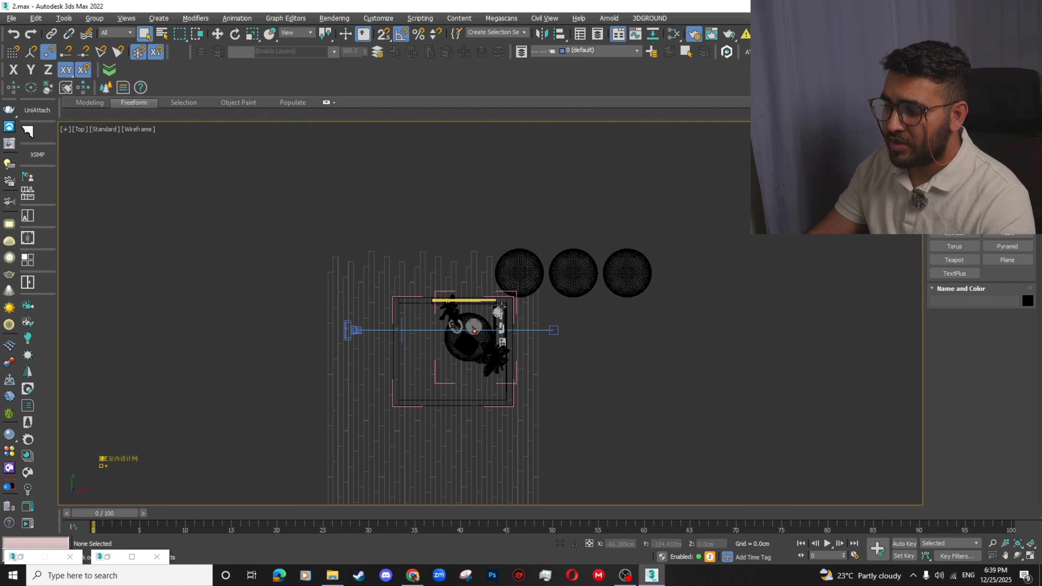
pyautogui.click(27, 360)
pyautogui.scroll(-2, 505, 256)
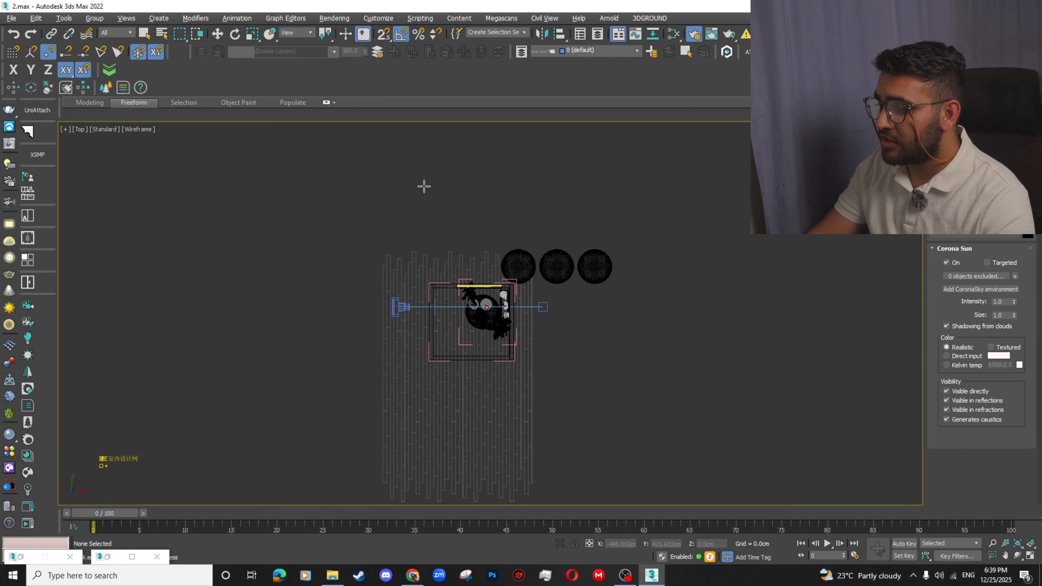
pyautogui.moveTo(424, 179); pyautogui.dragTo(486, 306)
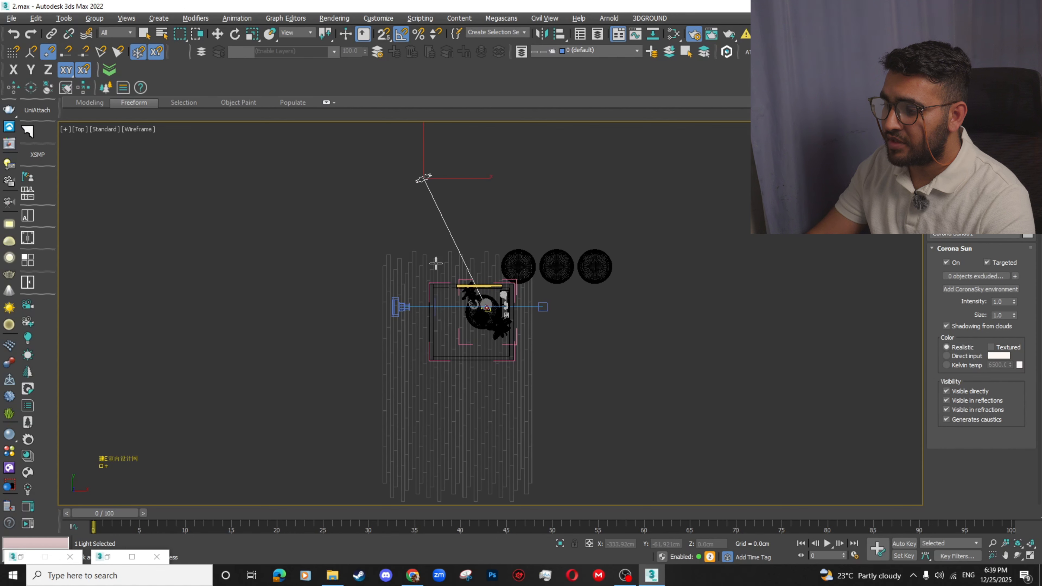
pyautogui.rightClick(270, 174)
# - Return to the maximised camera view, reopen the Corona frame buffer, and start an interactive render with the new sun
pyautogui.hotkey('alt', 'w')
pyautogui.rightClick(685, 423)
pyautogui.hotkey('alt', 'w')
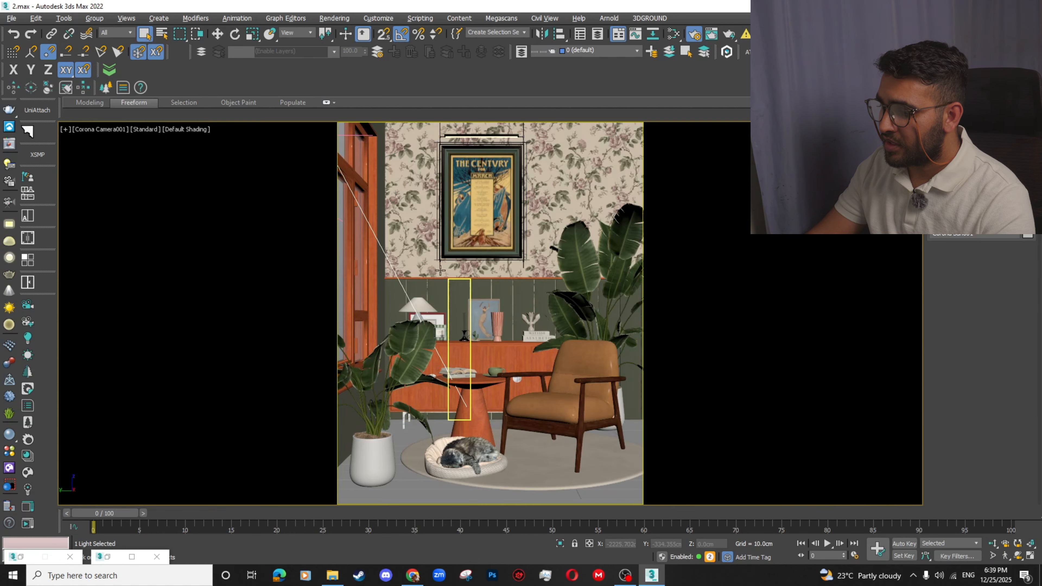
pyautogui.click(23, 510)
pyautogui.moveTo(741, 17); pyautogui.dragTo(569, 23)
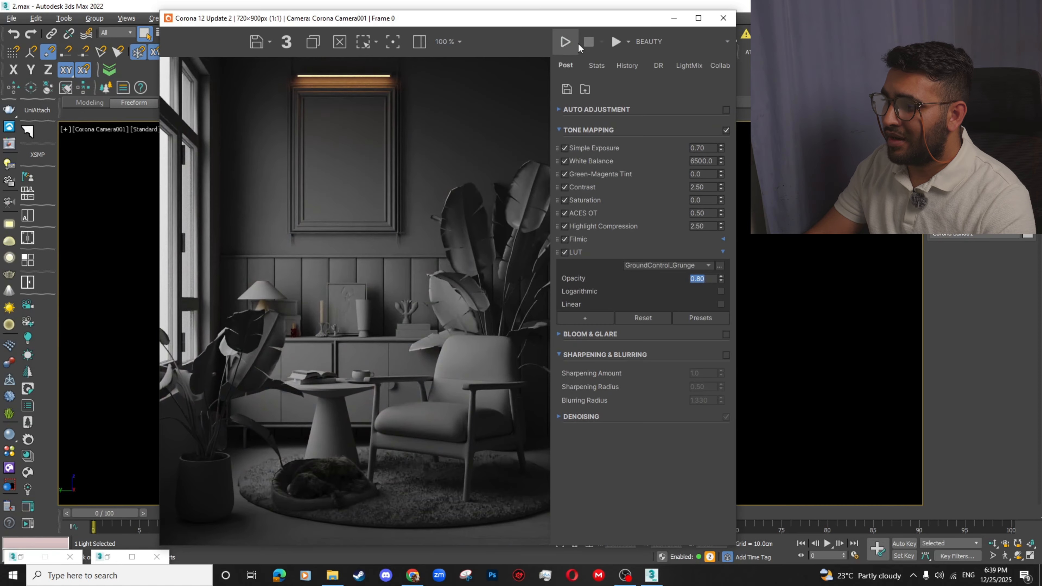
pyautogui.click(568, 40)
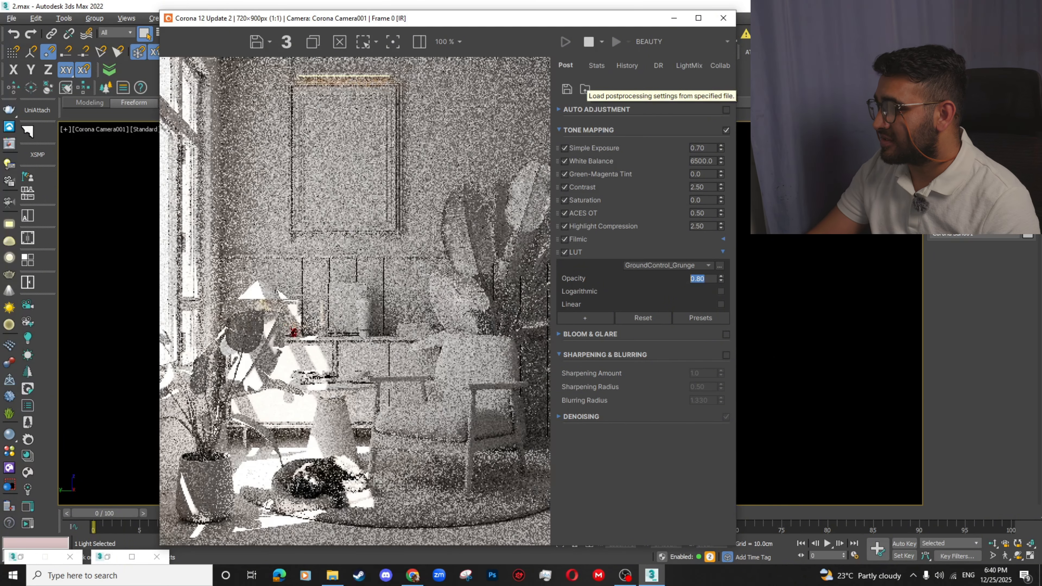
# - Set the Corona Sun's intensity to 0.005 and its size to 5, and switch the sun off to compare the lighting
pyautogui.click(977, 270)
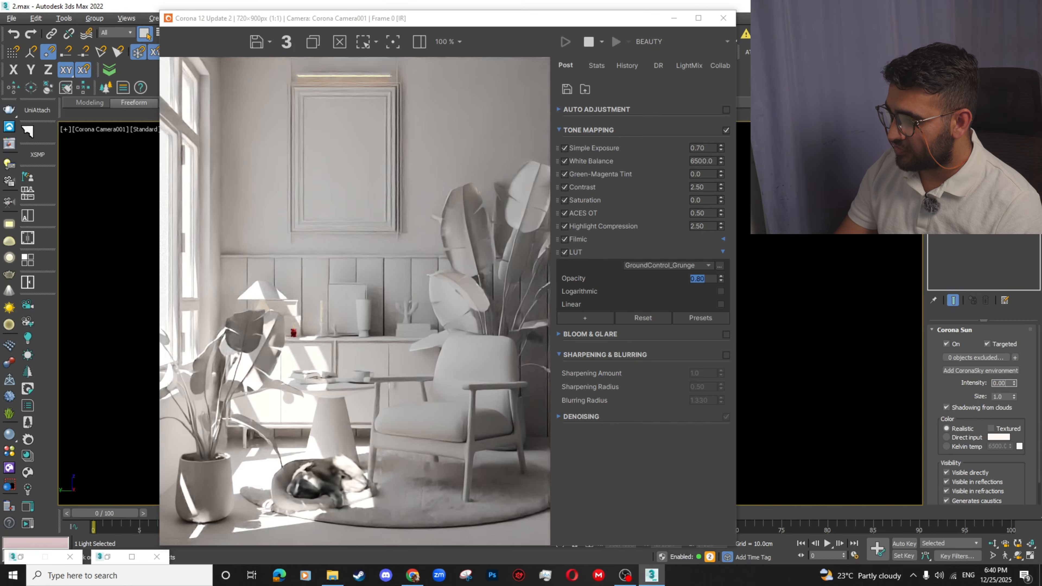
pyautogui.press('Return')
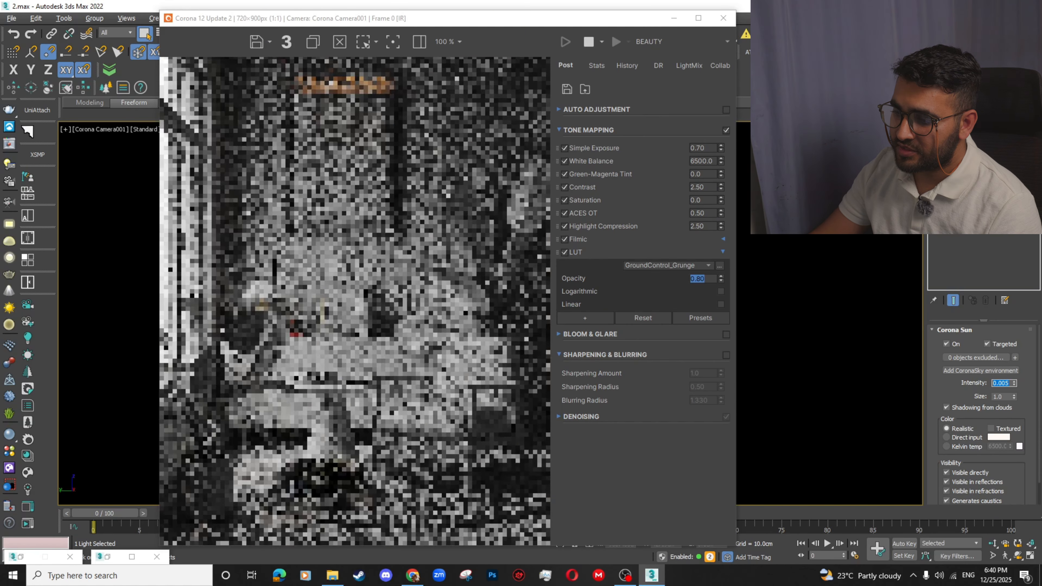
pyautogui.click(1000, 396)
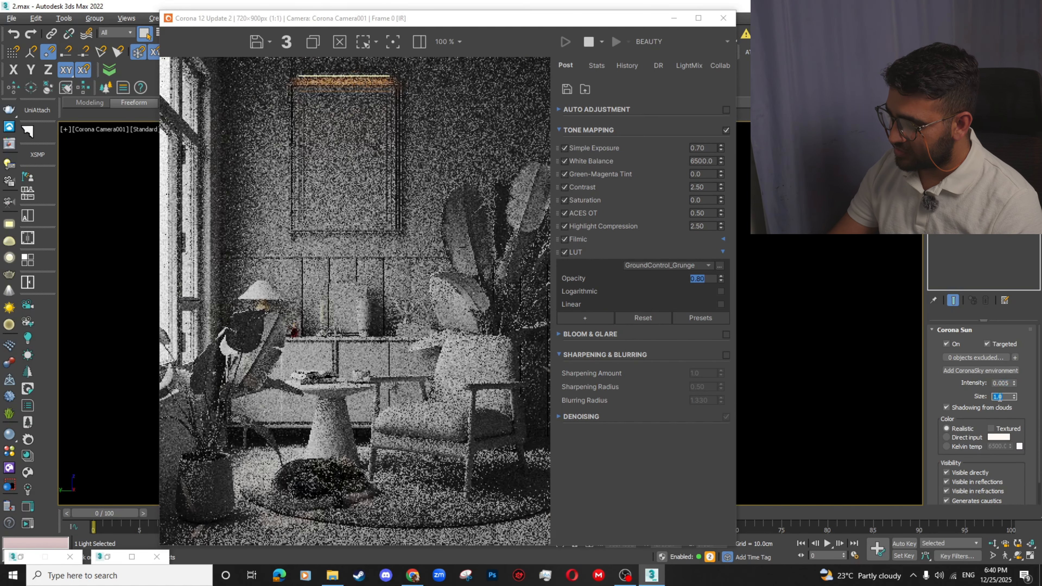
pyautogui.write('5')
pyautogui.press('Return')
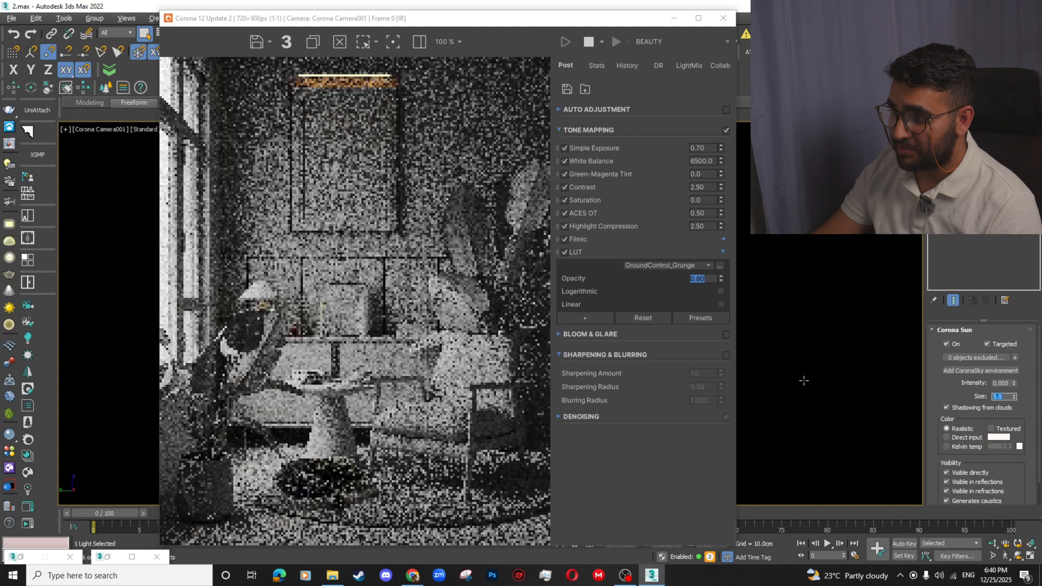
pyautogui.click(949, 342)
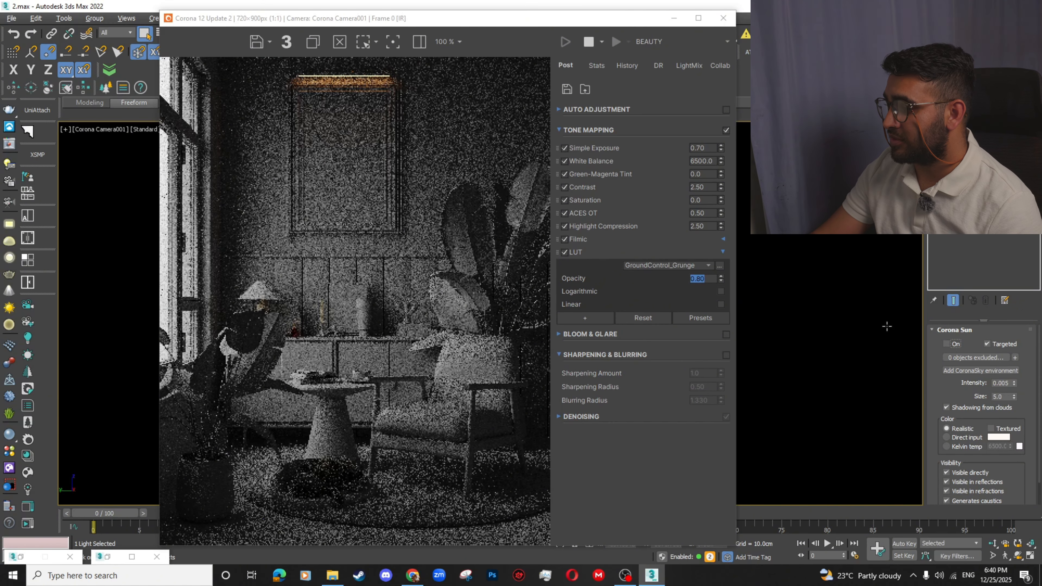
# - Switch the Corona Sun back on and close the frame buffer after comparing the lighting
pyautogui.click(949, 345)
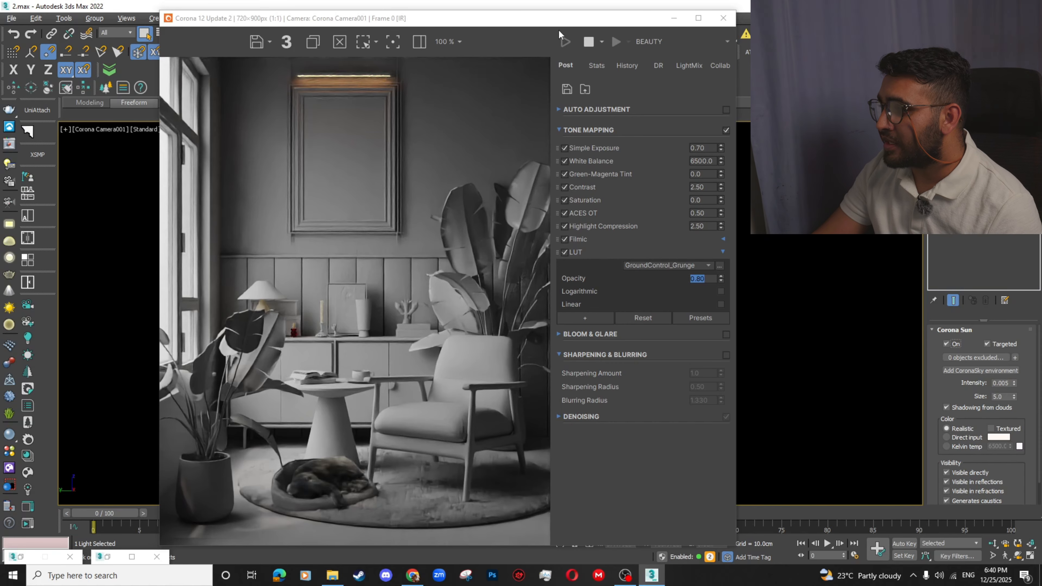
pyautogui.click(724, 18)
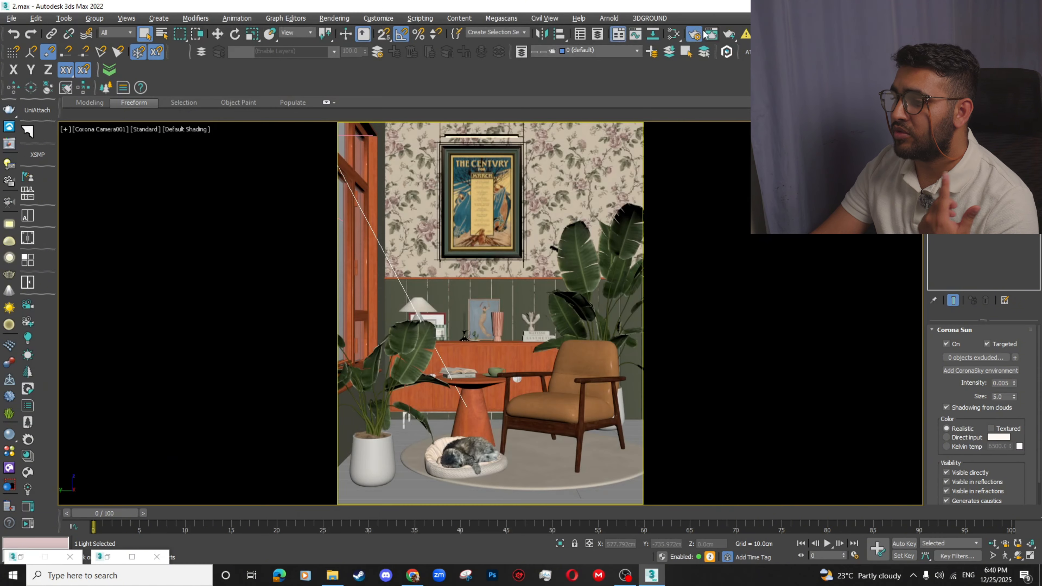
# - Create a rectangle-shaped Corona Light in the front view, about 247 by 219 cm, covering the whole window frame
pyautogui.hotkey('alt', 'w')
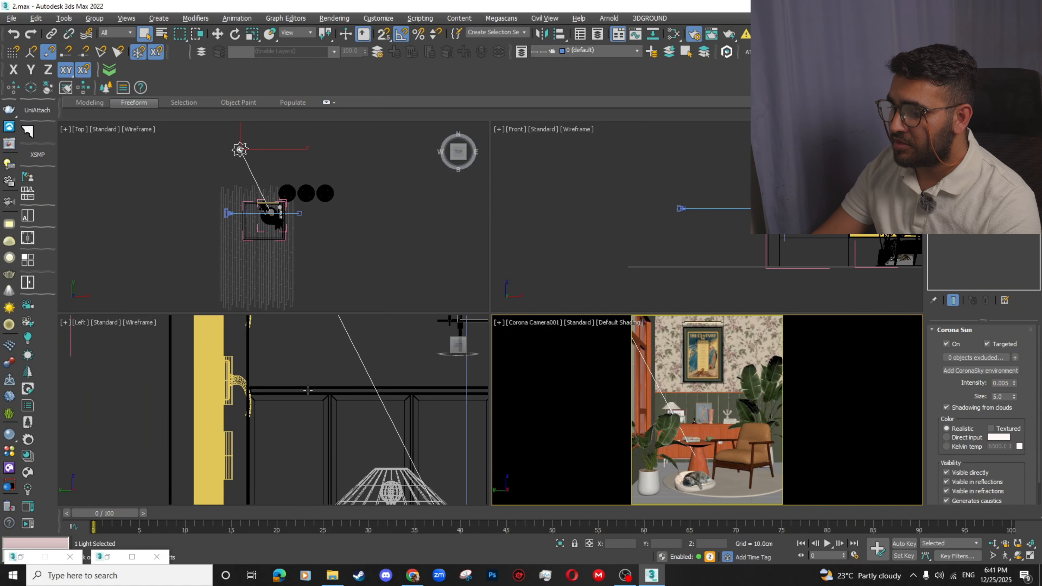
pyautogui.scroll(-10, 308, 390)
pyautogui.middleClick(253, 395)
pyautogui.moveTo(915, 130); pyautogui.dragTo(698, 167, button='middle')
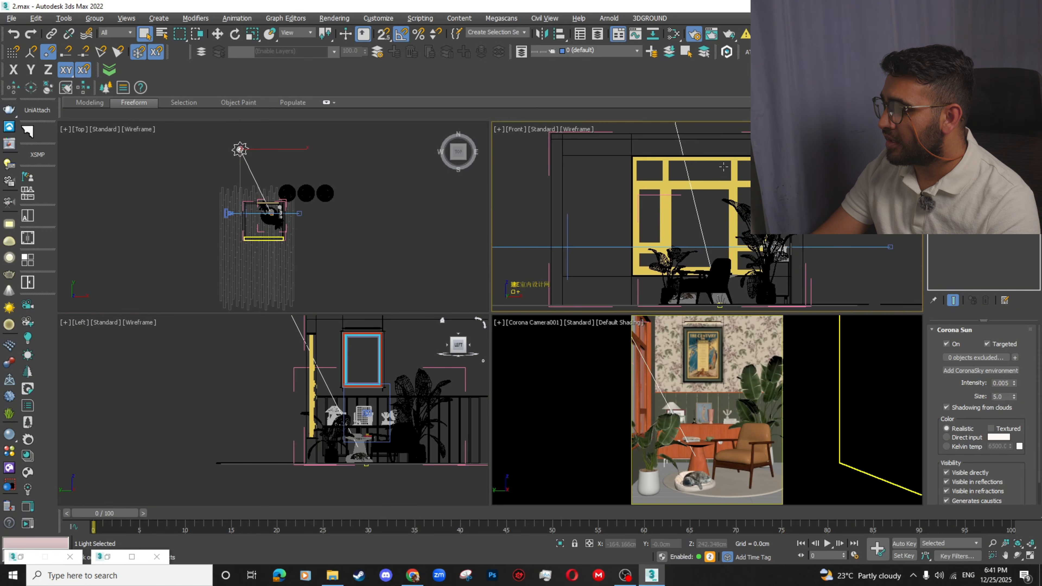
pyautogui.hotkey('alt', 'w')
pyautogui.scroll(3, 538, 309)
pyautogui.moveTo(537, 308); pyautogui.dragTo(540, 327, button='middle')
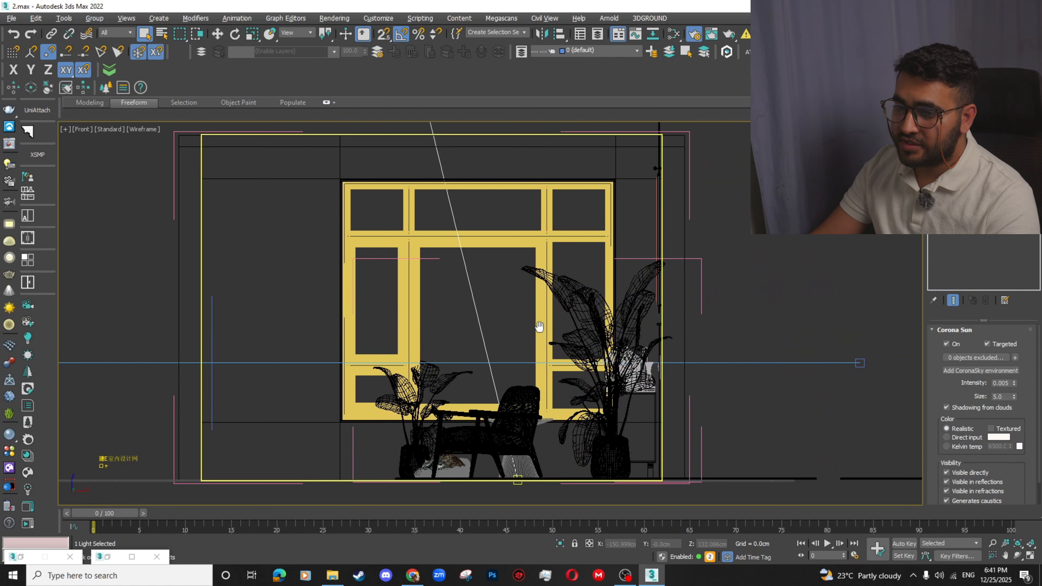
pyautogui.click(27, 343)
pyautogui.click(966, 353)
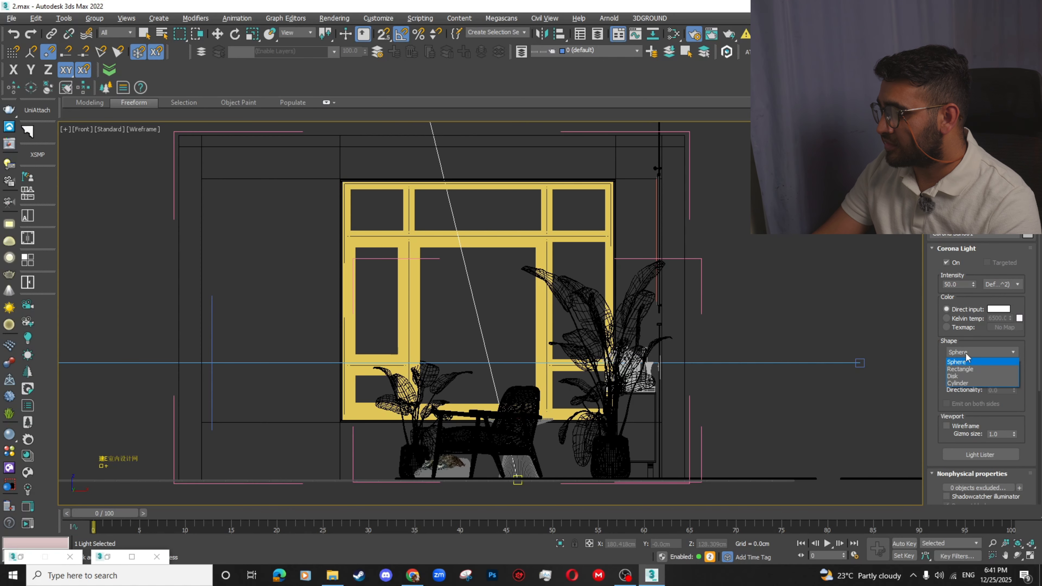
pyautogui.click(963, 369)
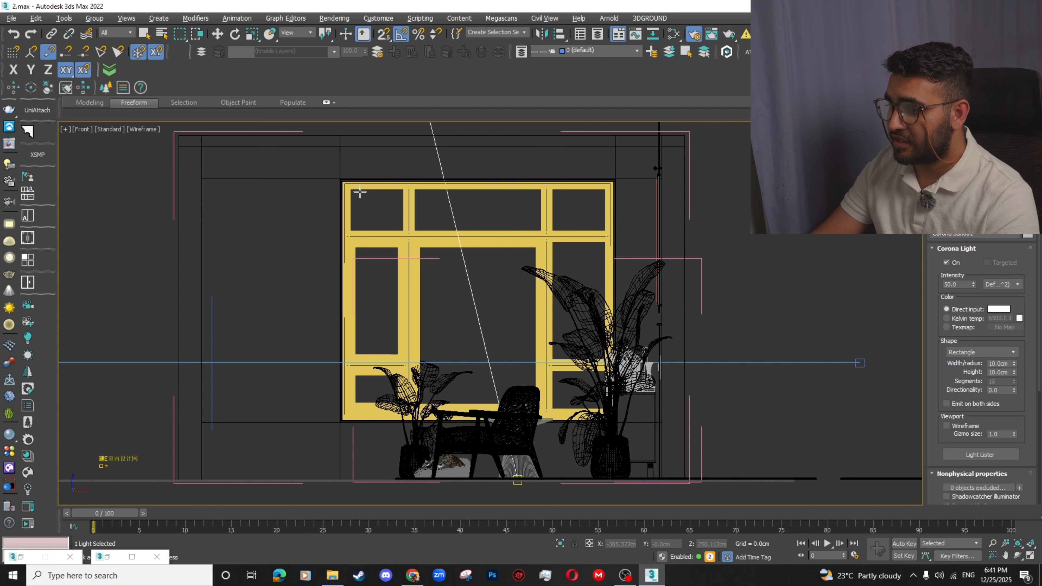
pyautogui.moveTo(339, 174); pyautogui.dragTo(617, 424)
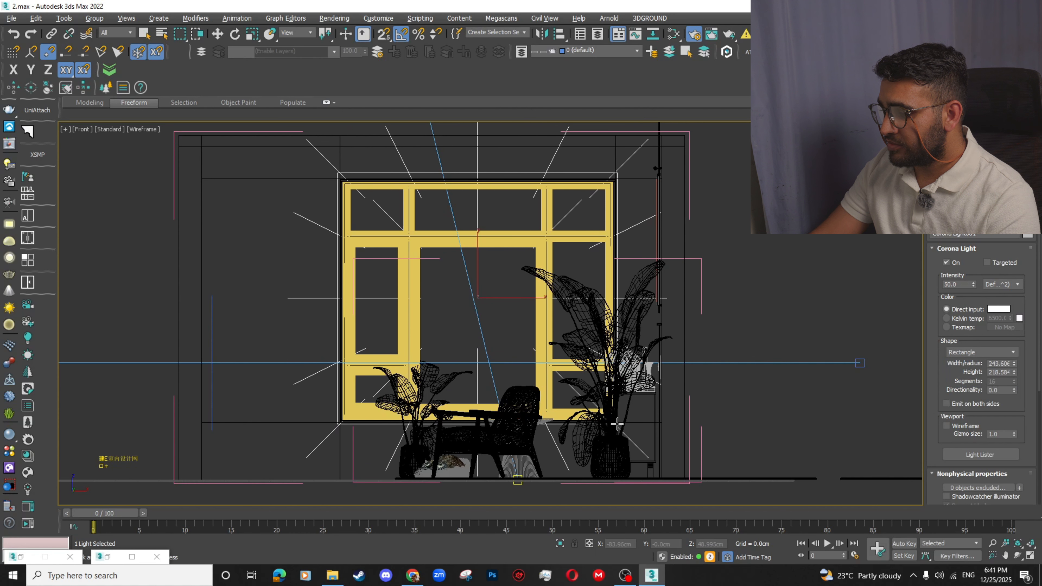
pyautogui.rightClick(549, 360)
# - In the top view, rotate the rectangle light to face into the room and move it to just outside the window
pyautogui.hotkey('alt', 'w')
pyautogui.rightClick(327, 252)
pyautogui.hotkey('alt', 'w')
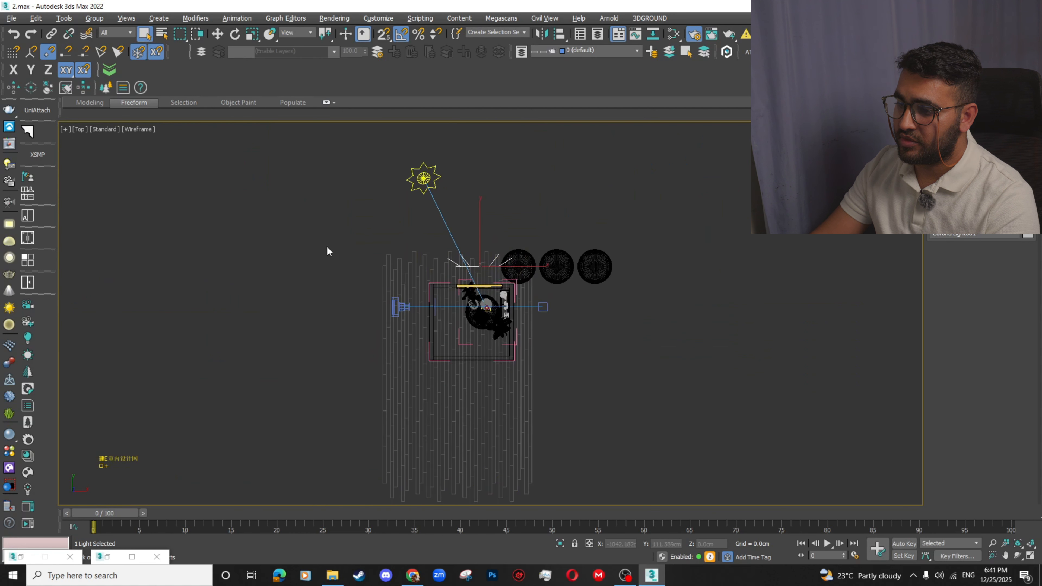
pyautogui.scroll(5, 511, 263)
pyautogui.press('w')
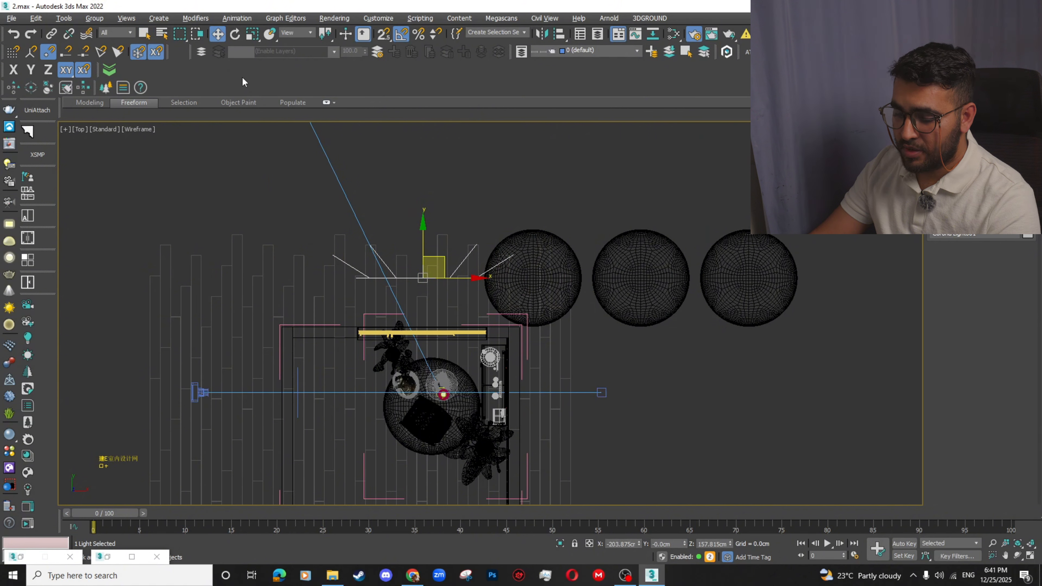
pyautogui.press('e')
pyautogui.moveTo(468, 259); pyautogui.dragTo(525, 322)
pyautogui.press('w')
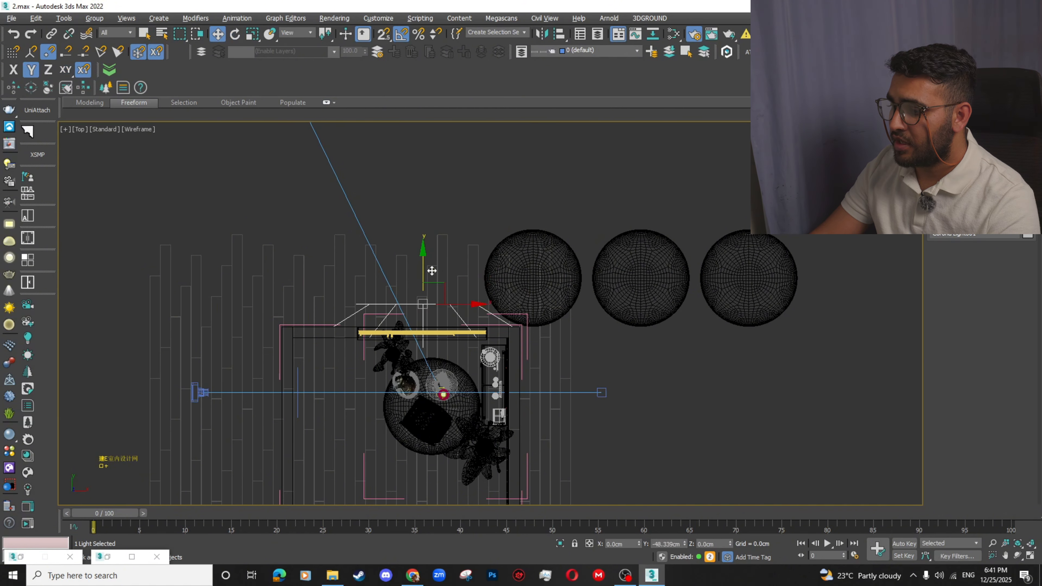
pyautogui.moveTo(432, 270); pyautogui.dragTo(435, 282)
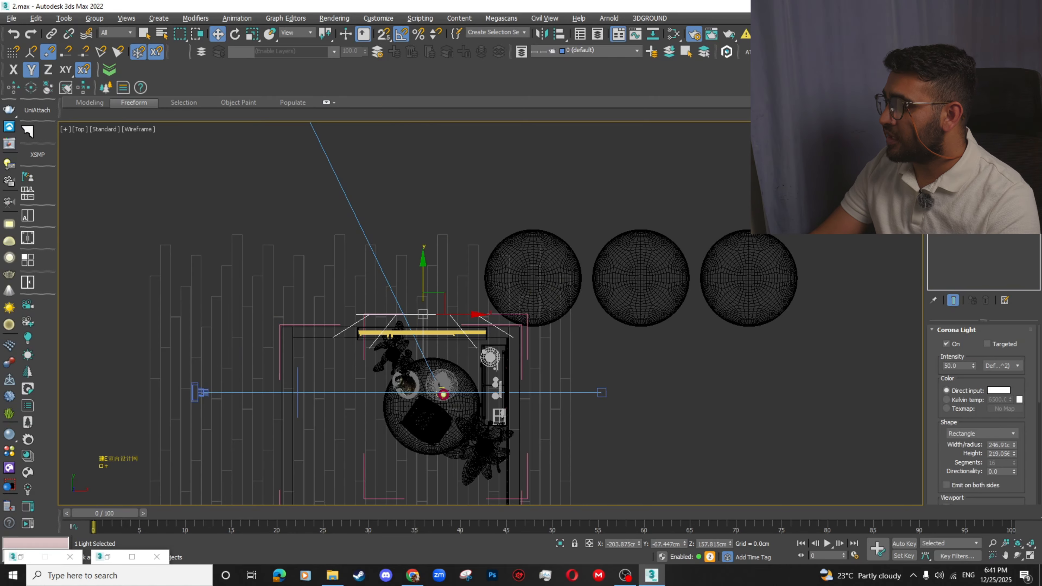
# - Set the rectangle light's intensity to 5 and disable all its visibility options, including caustics and occluding other lights
pyautogui.doubleClick(961, 364)
pyautogui.write('5')
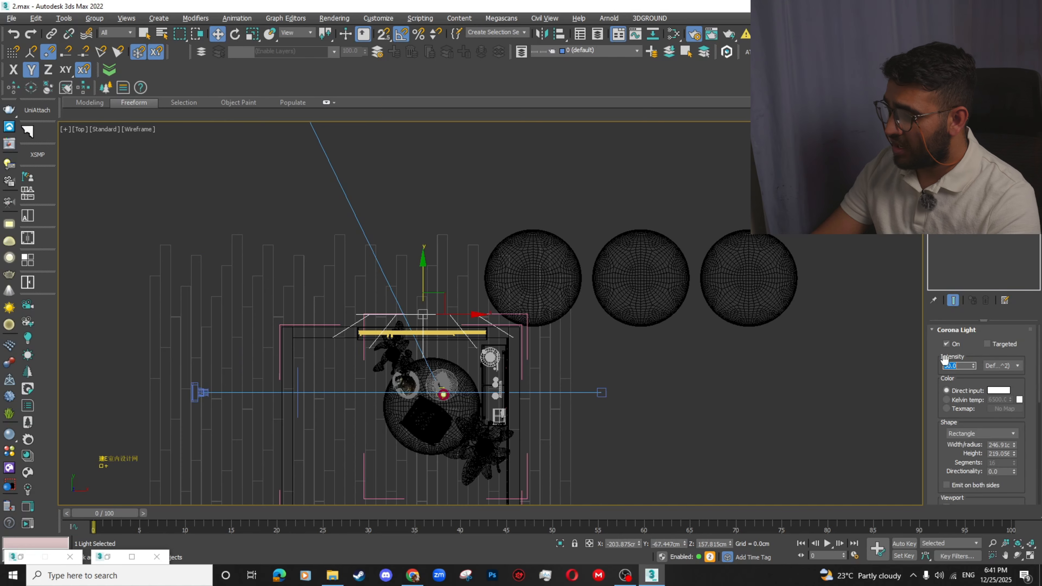
pyautogui.press('Return')
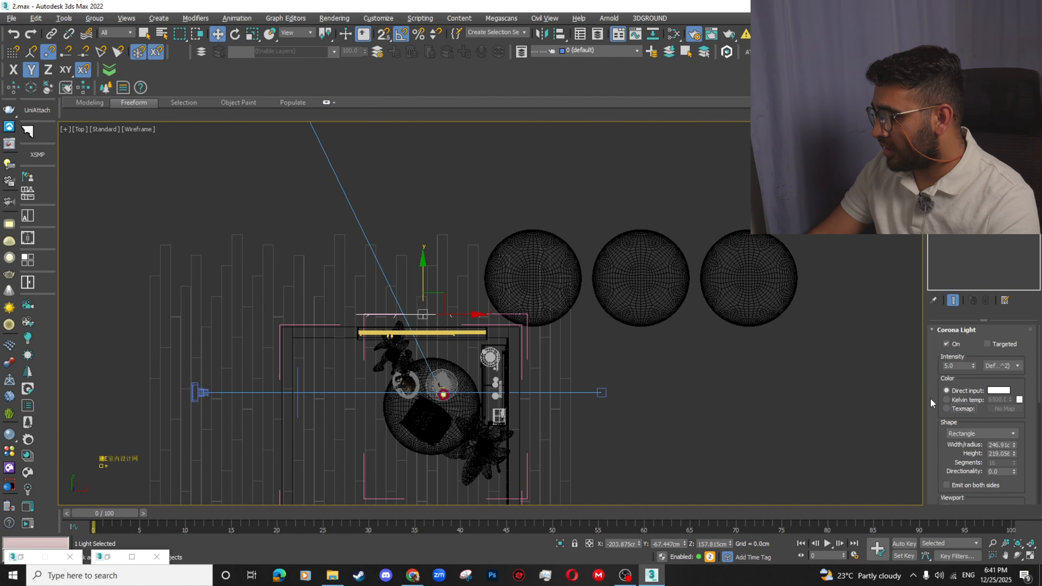
pyautogui.moveTo(931, 397); pyautogui.dragTo(937, 292)
pyautogui.scroll(-4, 940, 412)
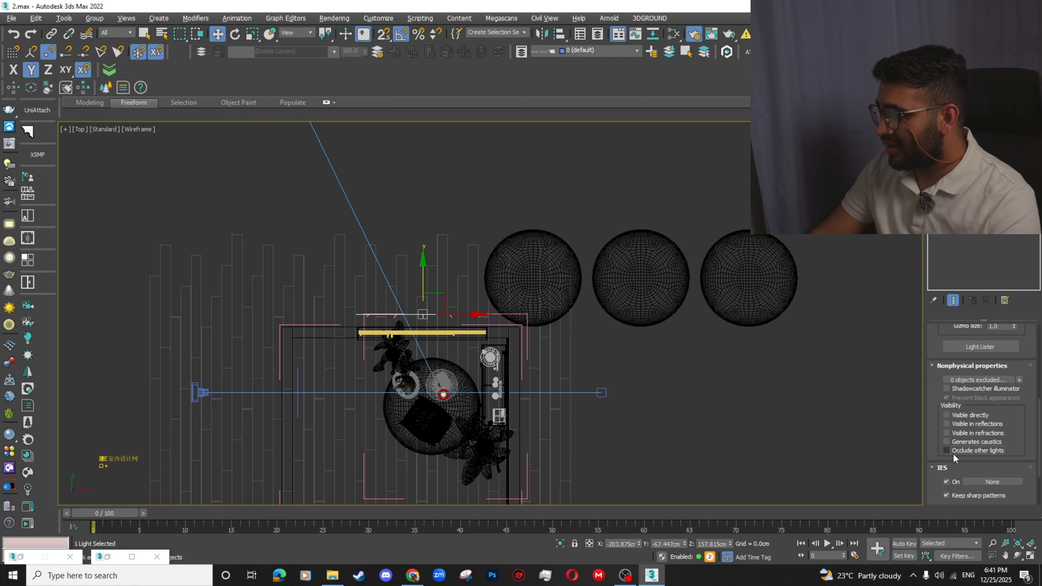
# - Return to the maximised camera view, reopen the frame buffer, and start an interactive render with the window light
pyautogui.hotkey('alt', 'w')
pyautogui.rightClick(595, 401)
pyautogui.hotkey('alt', 'w')
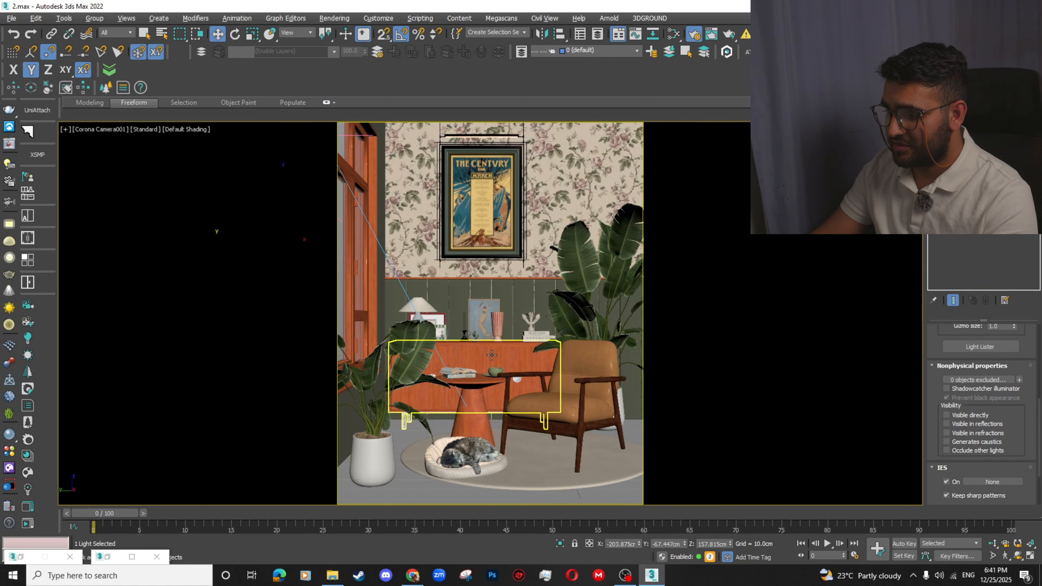
pyautogui.click(27, 514)
pyautogui.click(558, 48)
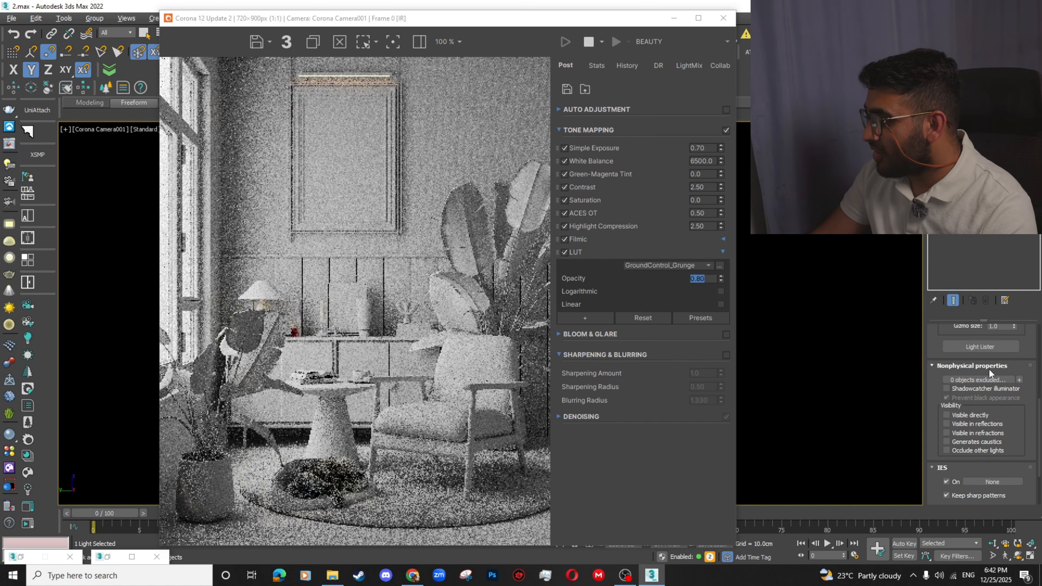
# - Try the window light's intensity at 2, and settle on 3
pyautogui.scroll(5, 939, 368)
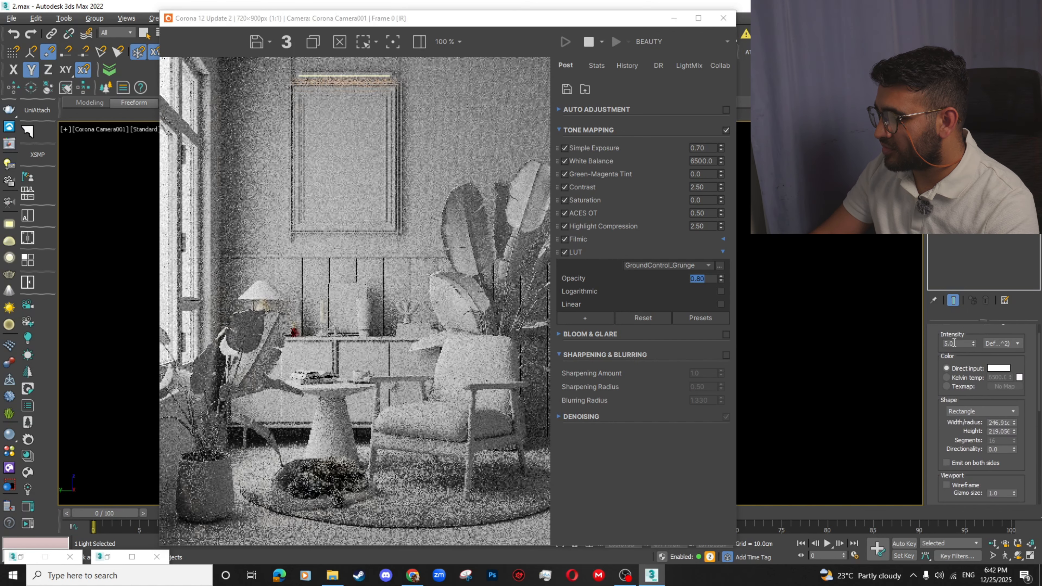
pyautogui.click(957, 344)
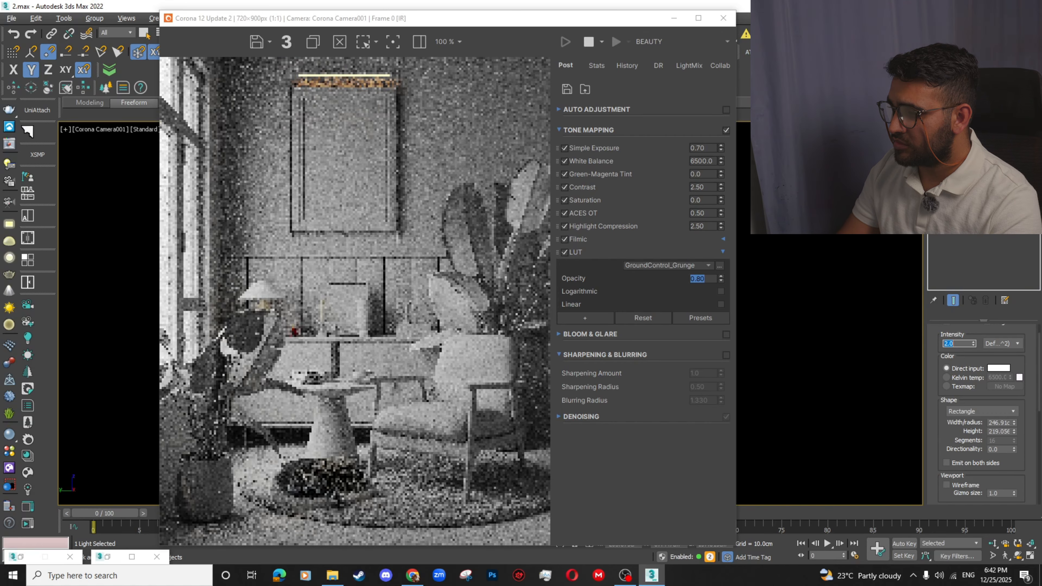
pyautogui.write('3')
pyautogui.press('Return')
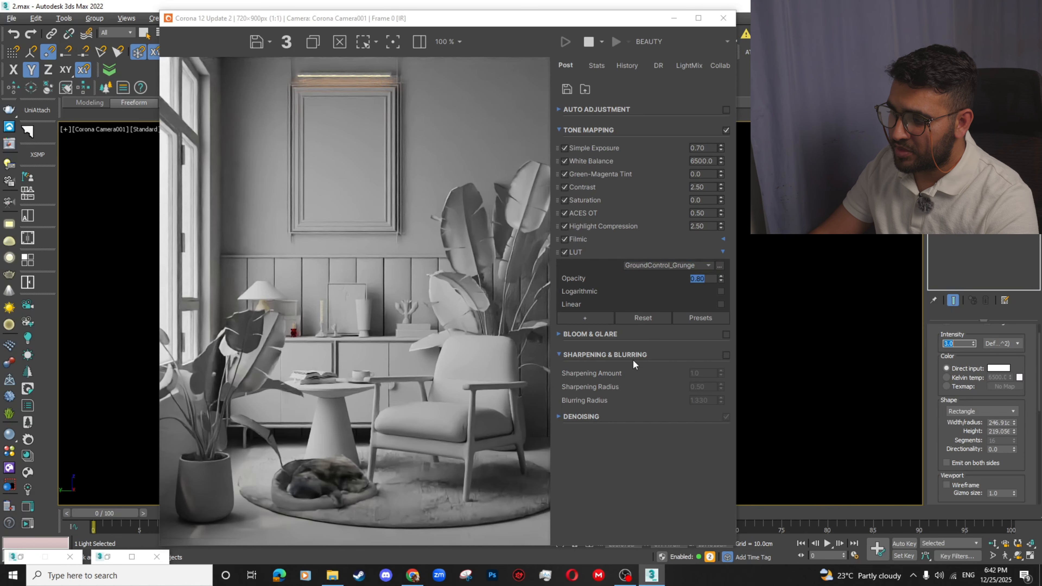
# - Enable Sharpening & Blurring in the frame buffer and set the sharpening amount to 2.5
pyautogui.click(726, 356)
pyautogui.doubleClick(709, 372)
pyautogui.write('2.5')
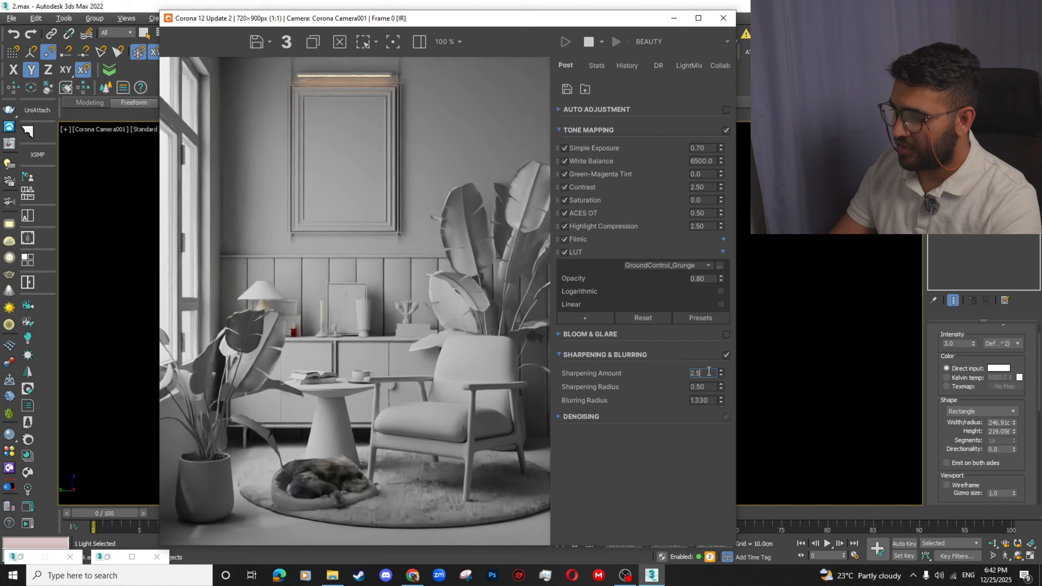
pyautogui.press('Return')
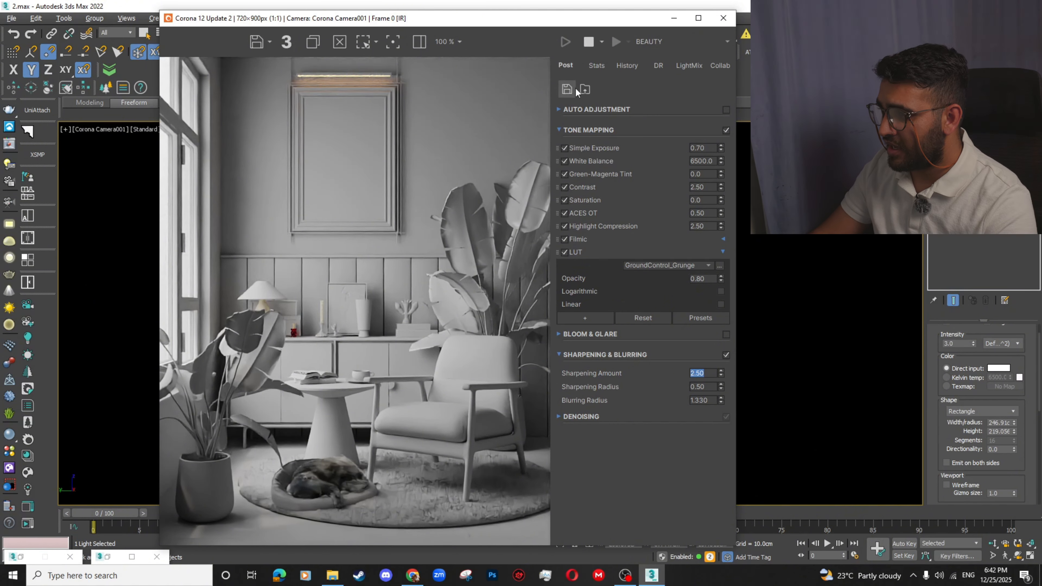
# - Turn off the material override in the render setup and restart the interactive render with the scene's own materials
pyautogui.click(589, 42)
pyautogui.click(723, 18)
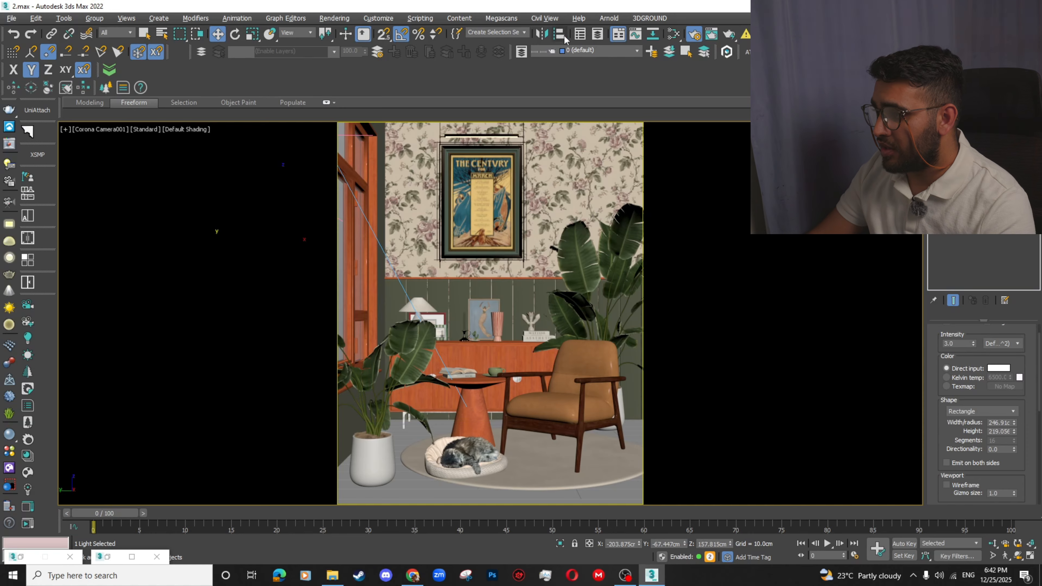
pyautogui.press('F10')
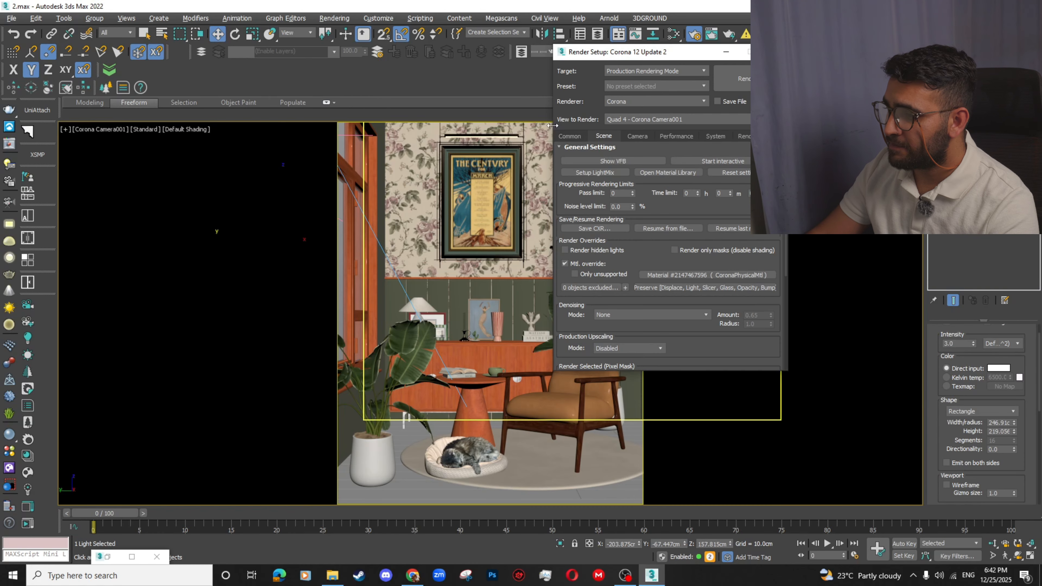
pyautogui.click(580, 265)
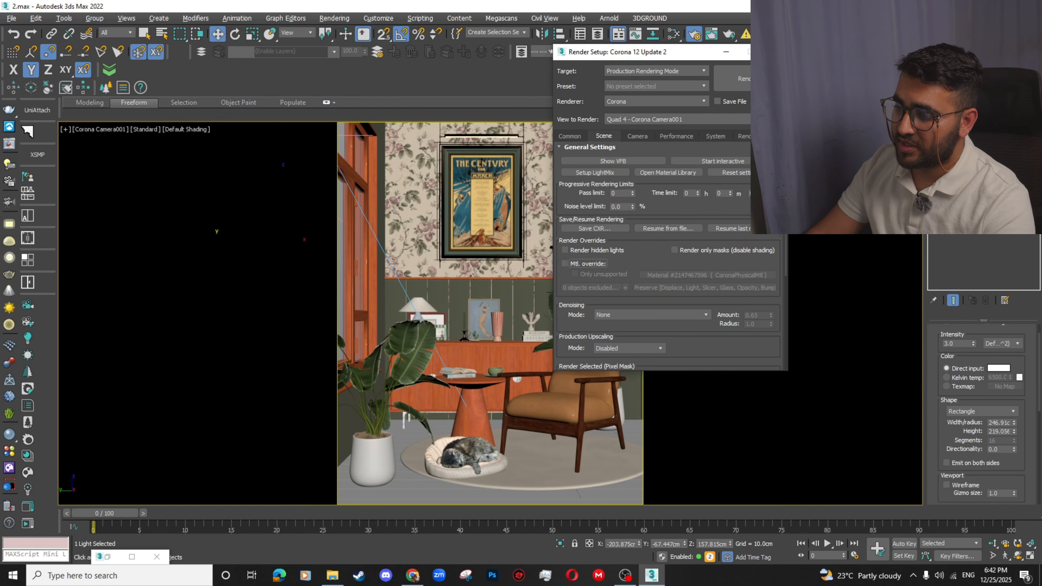
pyautogui.click(726, 52)
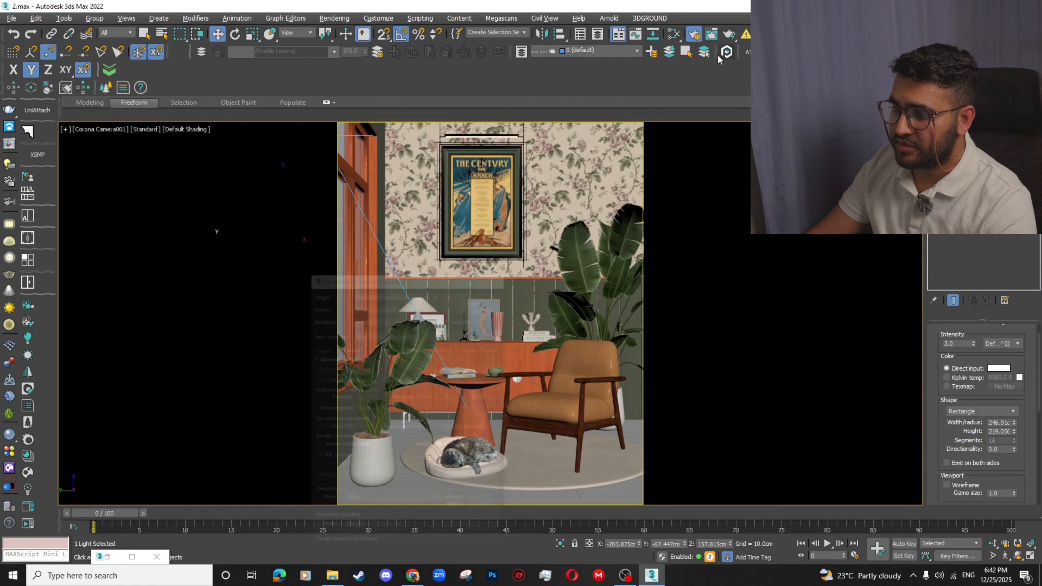
pyautogui.click(29, 507)
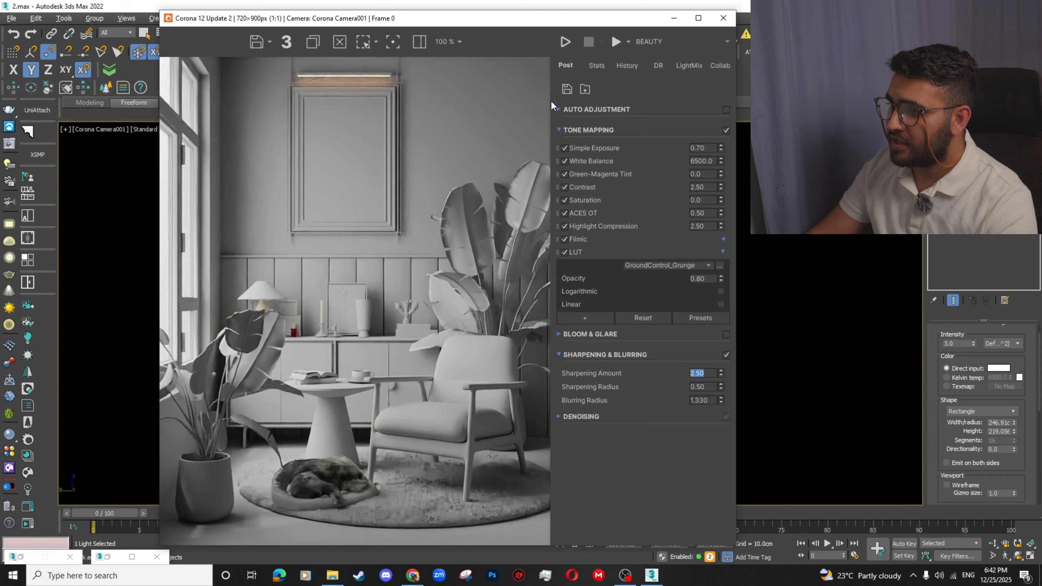
pyautogui.click(586, 87)
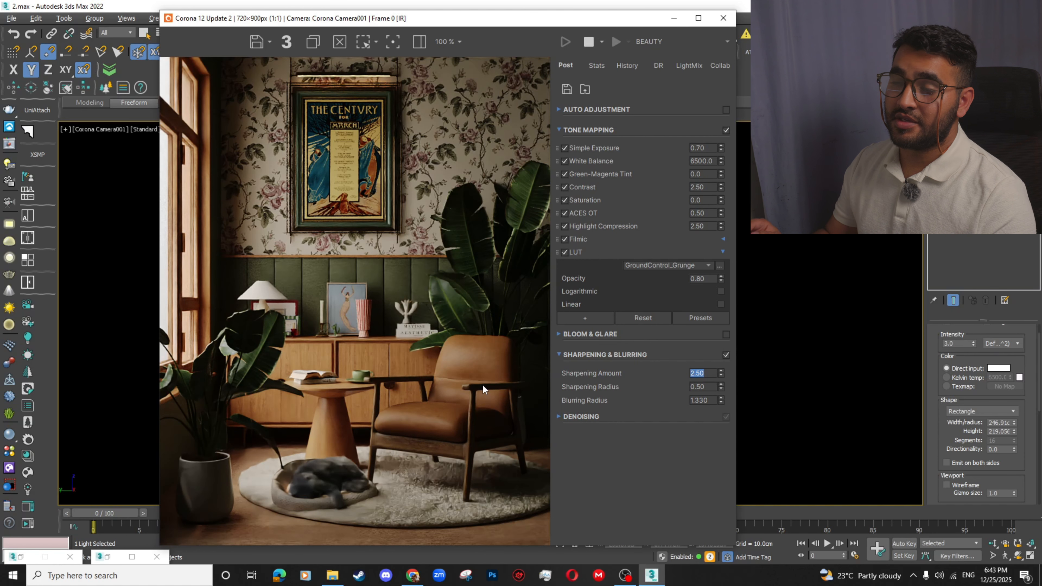
# - Try a simple exposure of 1.0 in the tone mapping, and set it to 0.8 instead
pyautogui.click(702, 148)
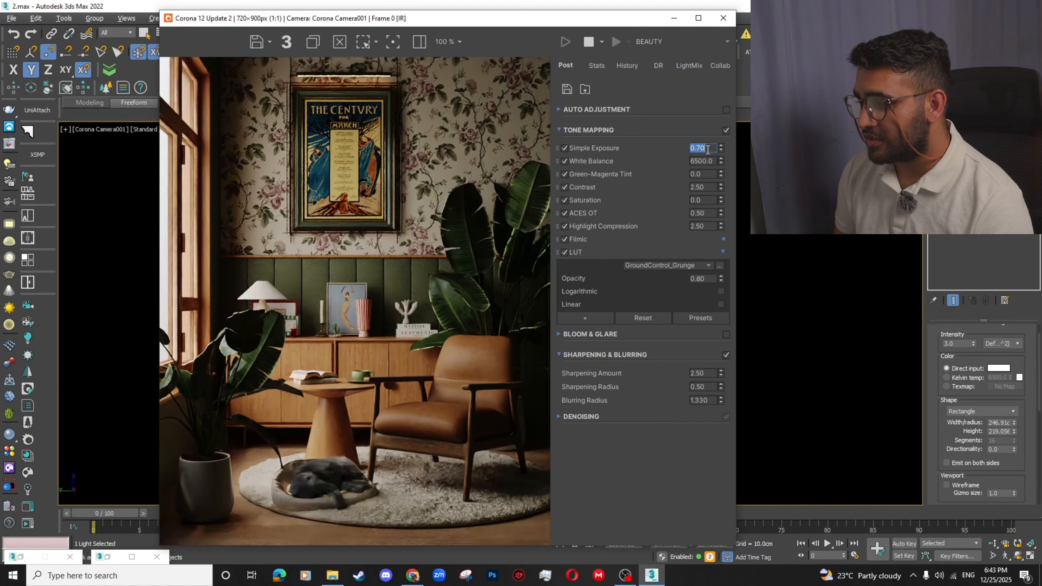
pyautogui.write('1')
pyautogui.press('Return')
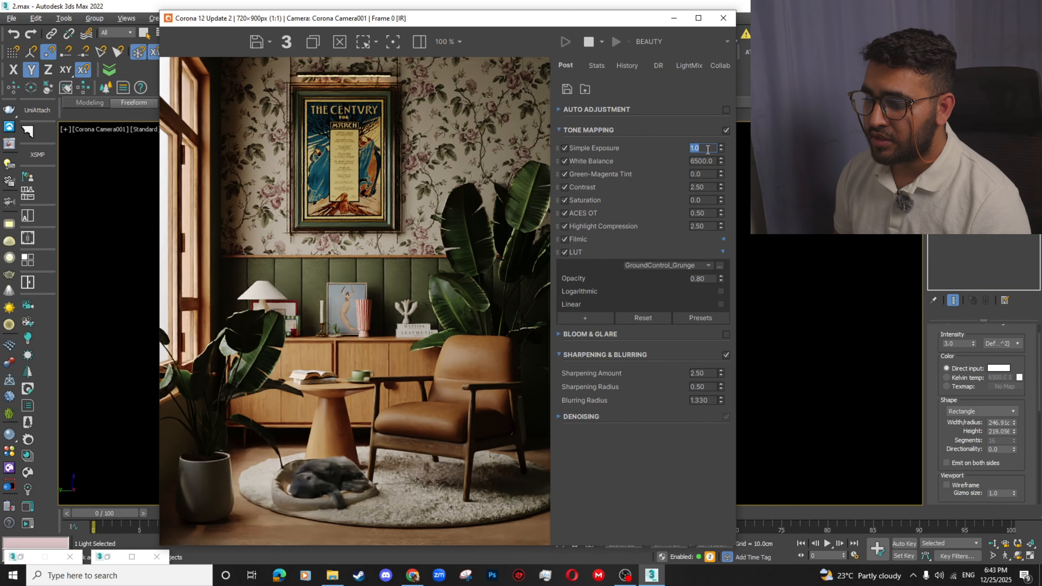
pyautogui.press('BackSpace')
pyautogui.write('.')
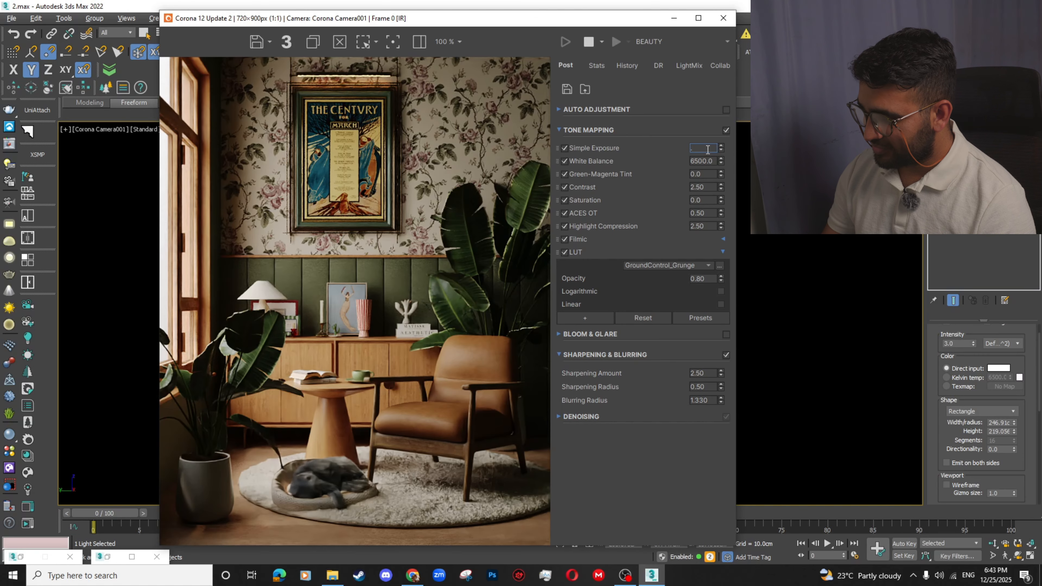
pyautogui.write('8')
pyautogui.press('Return')
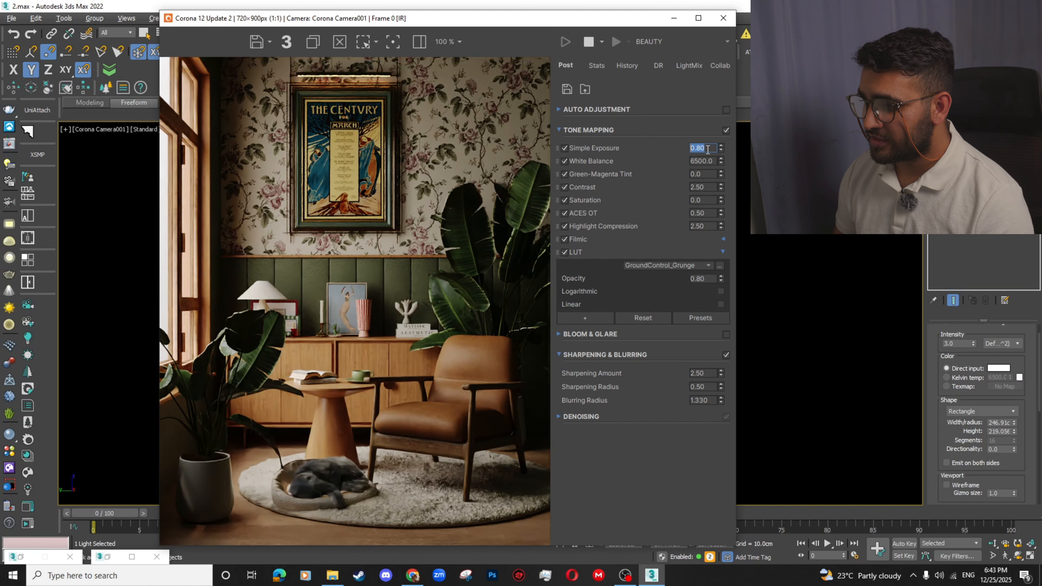